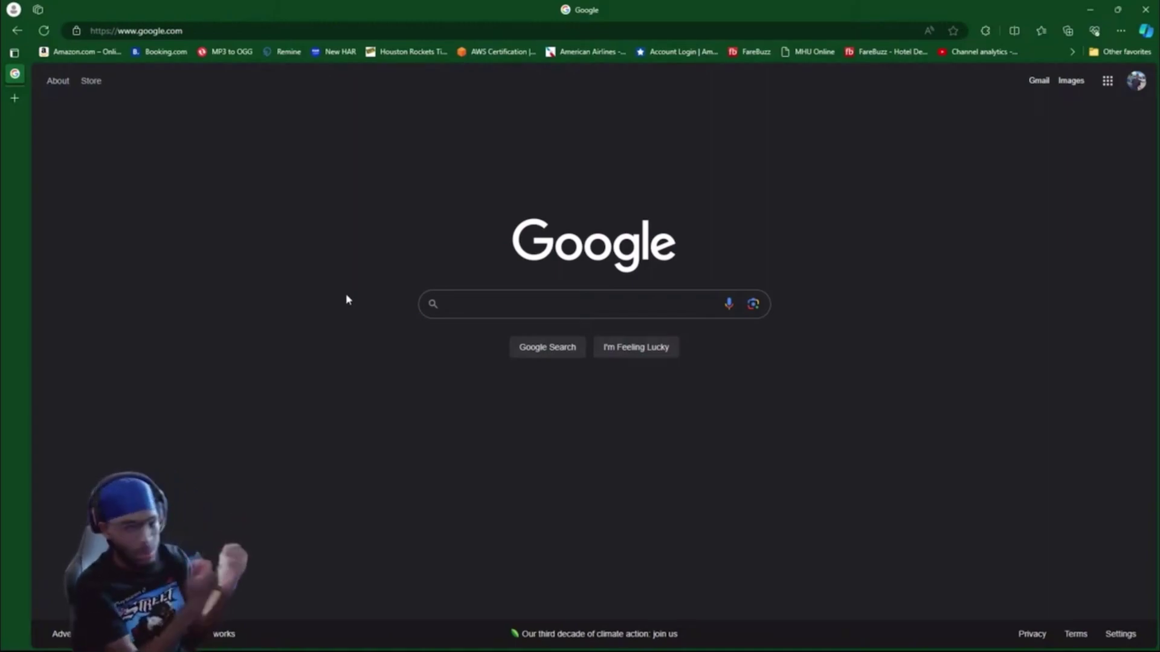
Go to google.com and search for "pcsx2".
{"action": "left_click", "coordinate": [195, 27]}
{"action": "type", "text": "google.com"}
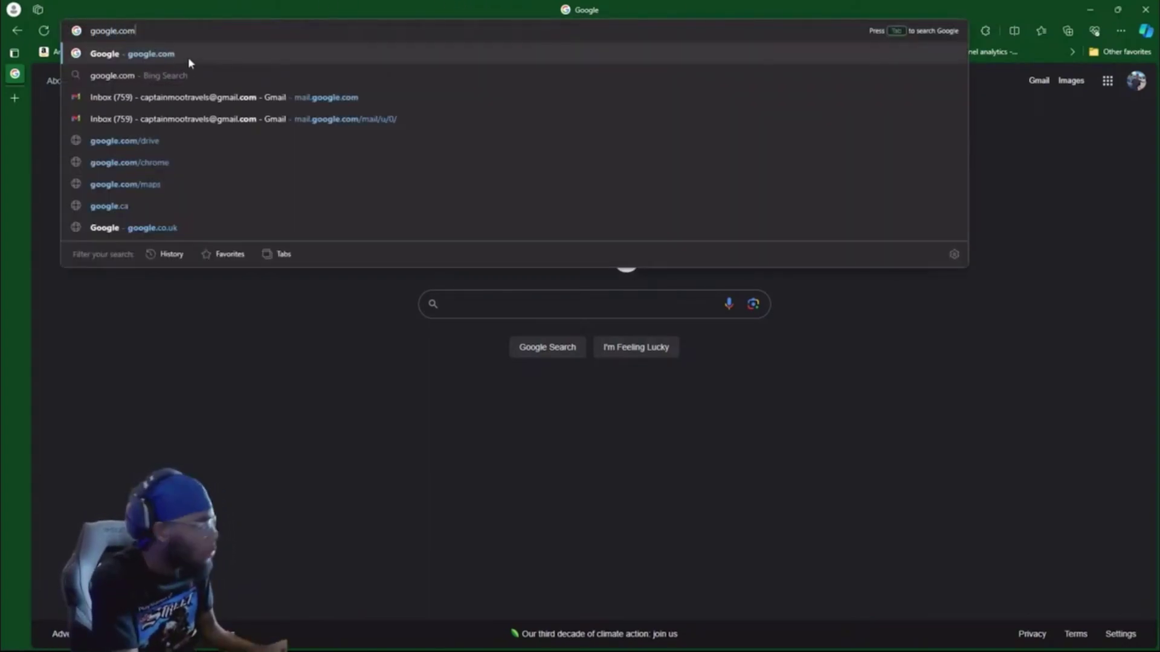
{"action": "key", "text": "Return"}
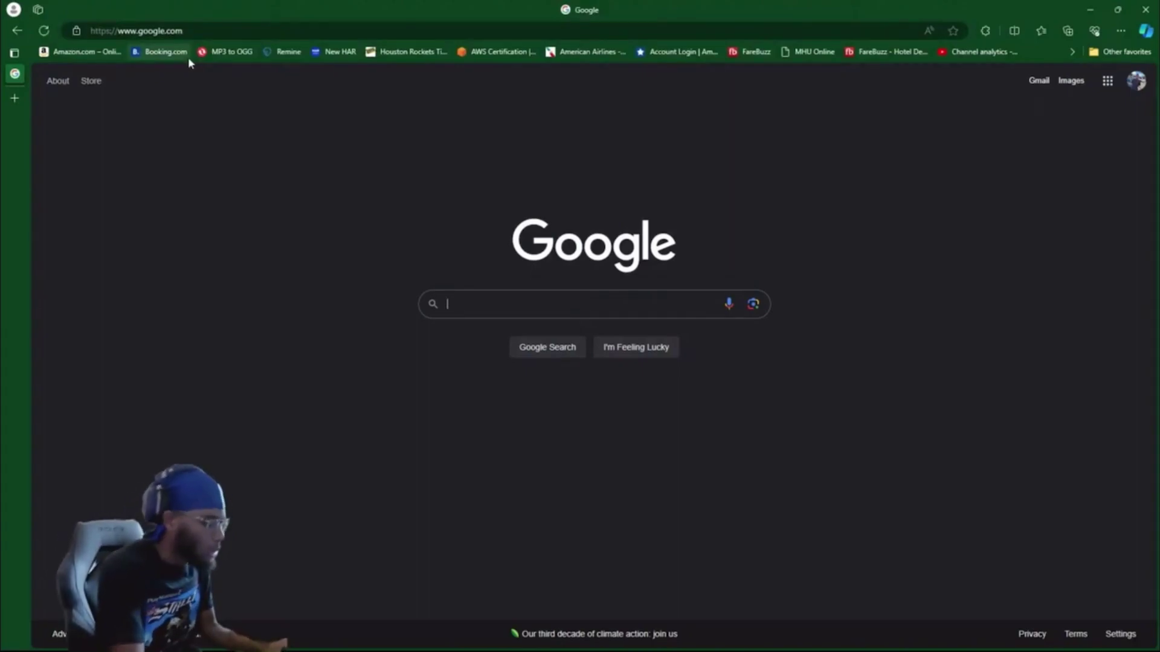
{"action": "type", "text": "pcsx2"}
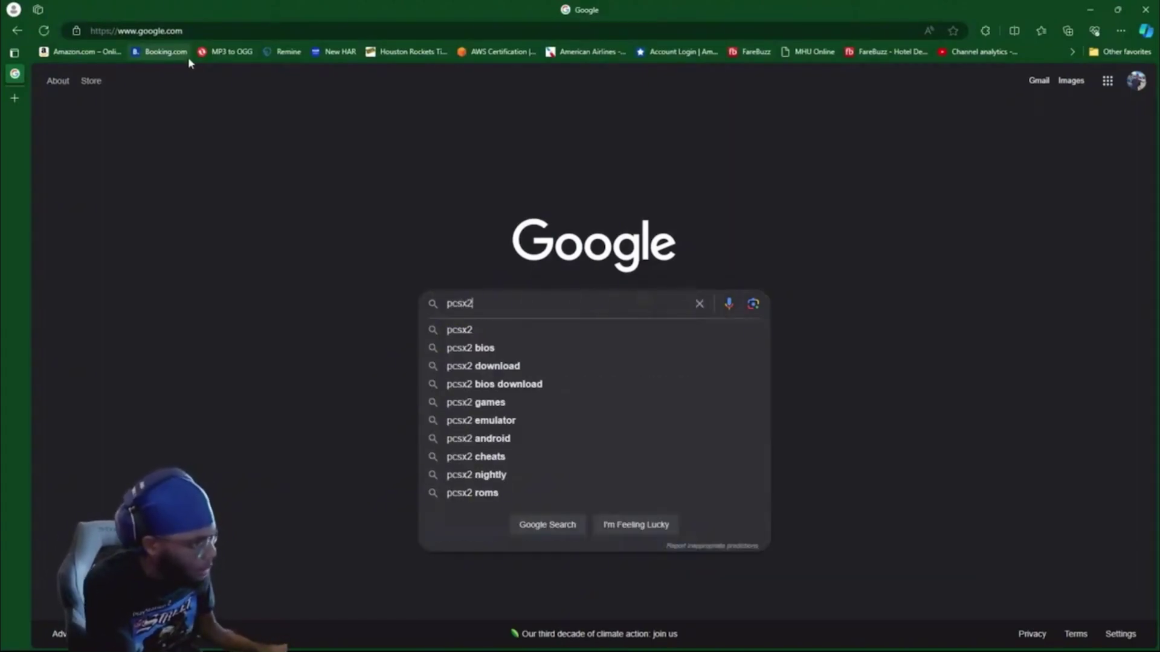
{"action": "key", "text": "Return"}
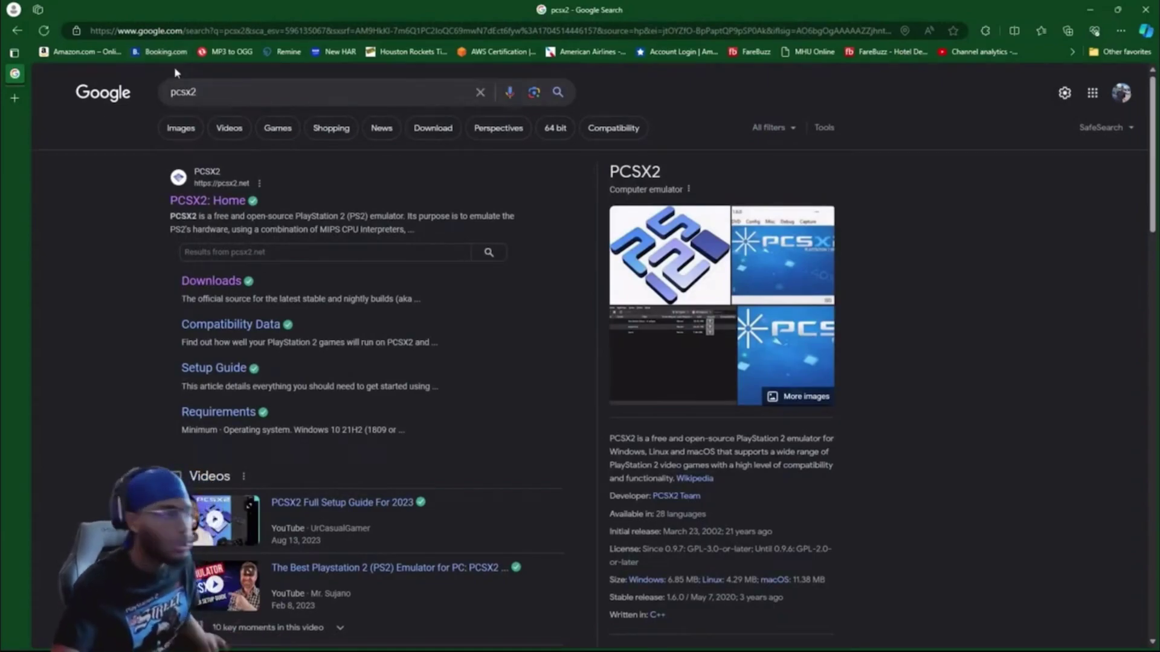
Open the official PCSX2 site, decline its cookies, and download the latest nightly Windows build, v1.7.5401.
{"action": "left_click", "coordinate": [216, 207]}
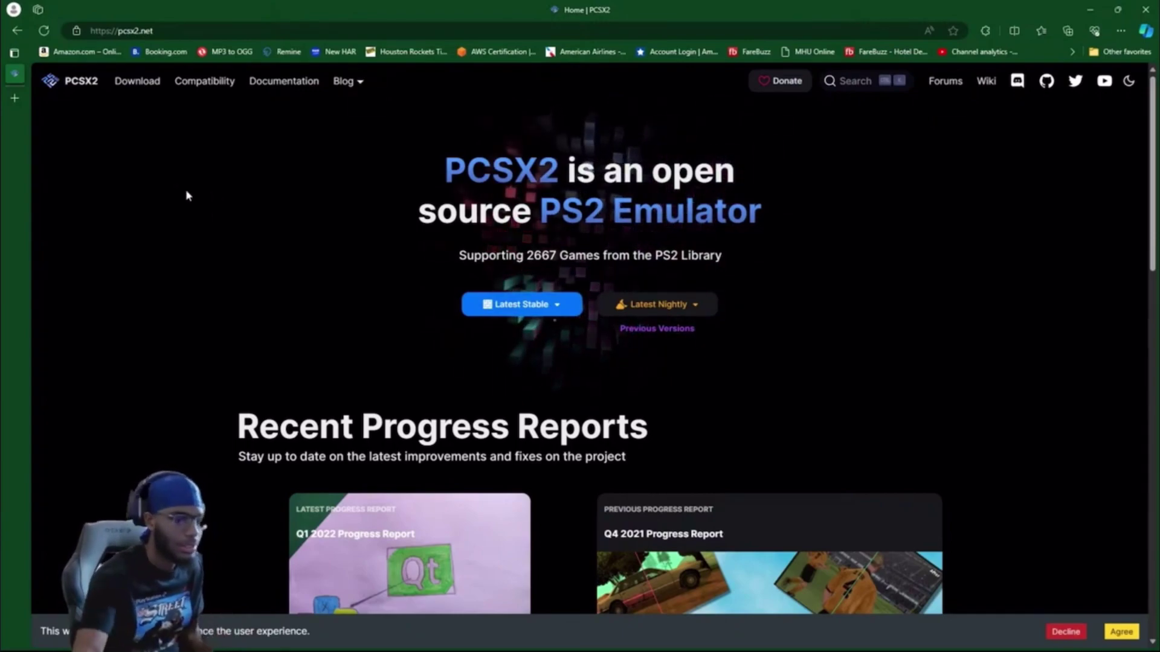
{"action": "left_click", "coordinate": [1056, 631]}
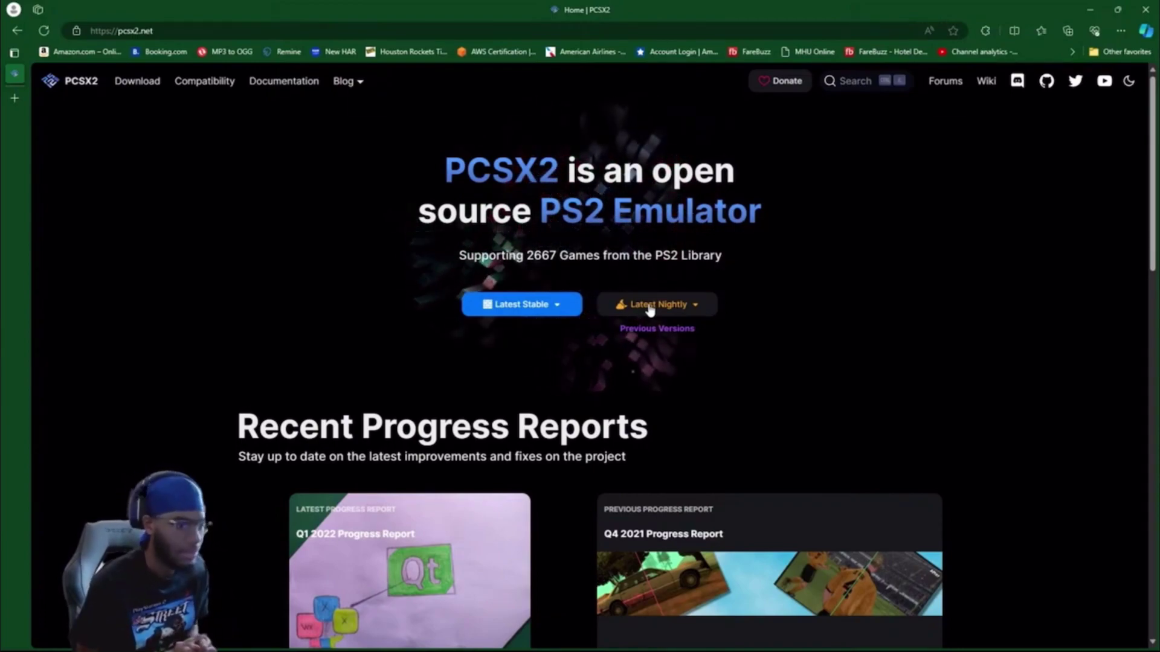
{"action": "mouse_move", "coordinate": [754, 647]}
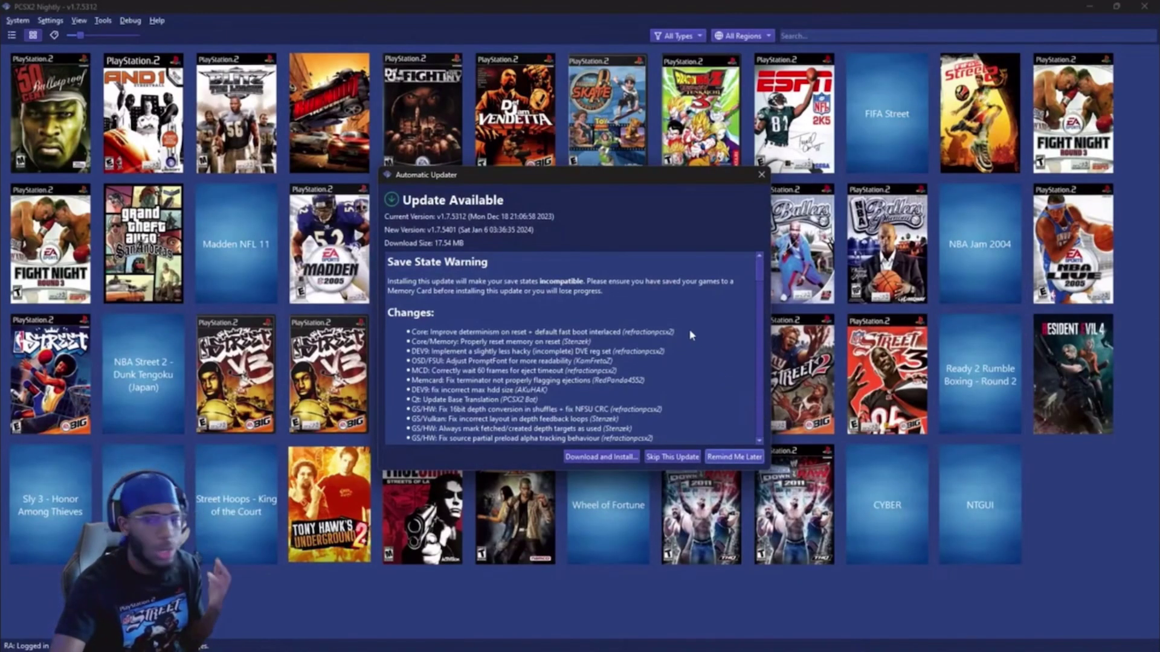
{"action": "mouse_move", "coordinate": [492, 647]}
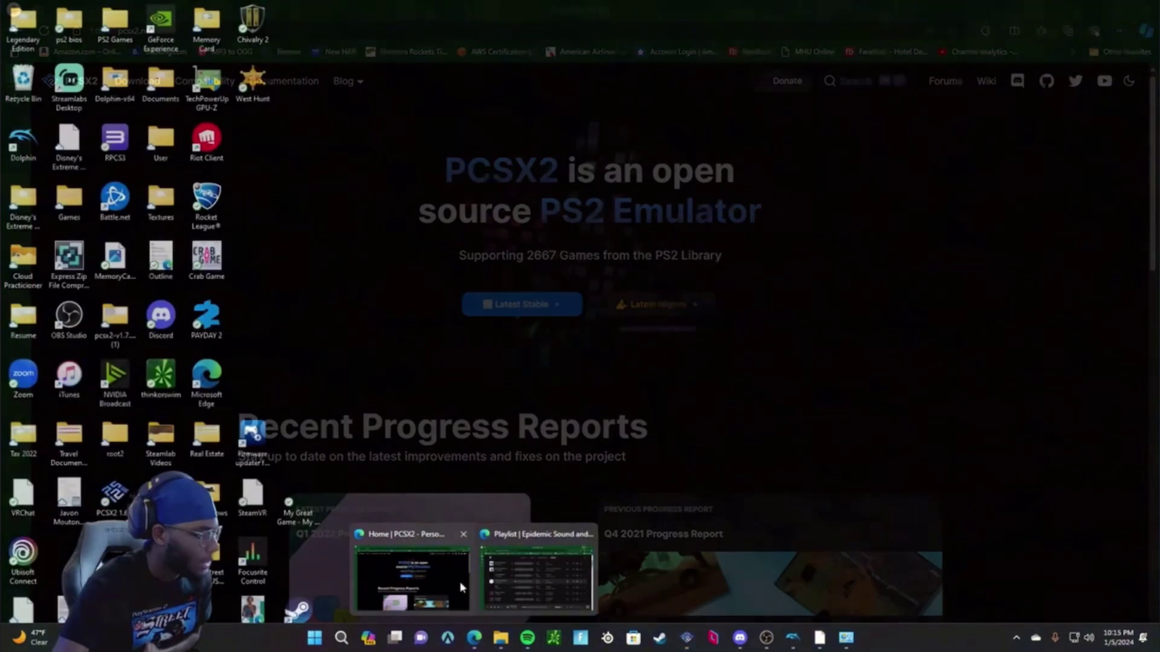
{"action": "left_click", "coordinate": [454, 582]}
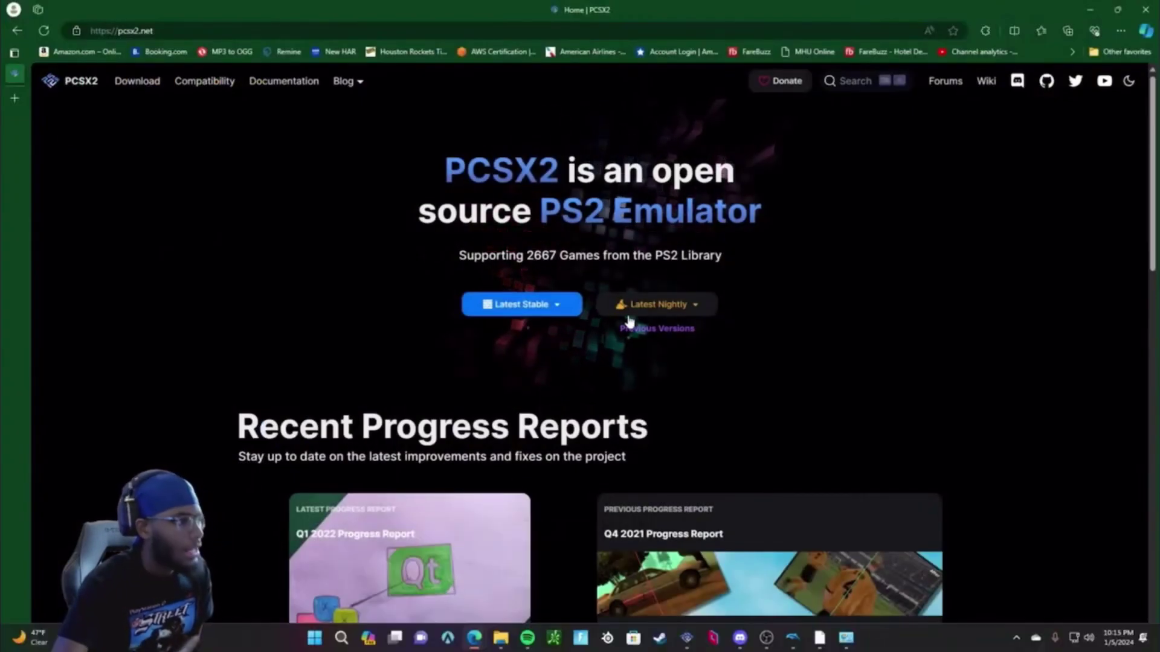
{"action": "left_click", "coordinate": [659, 305]}
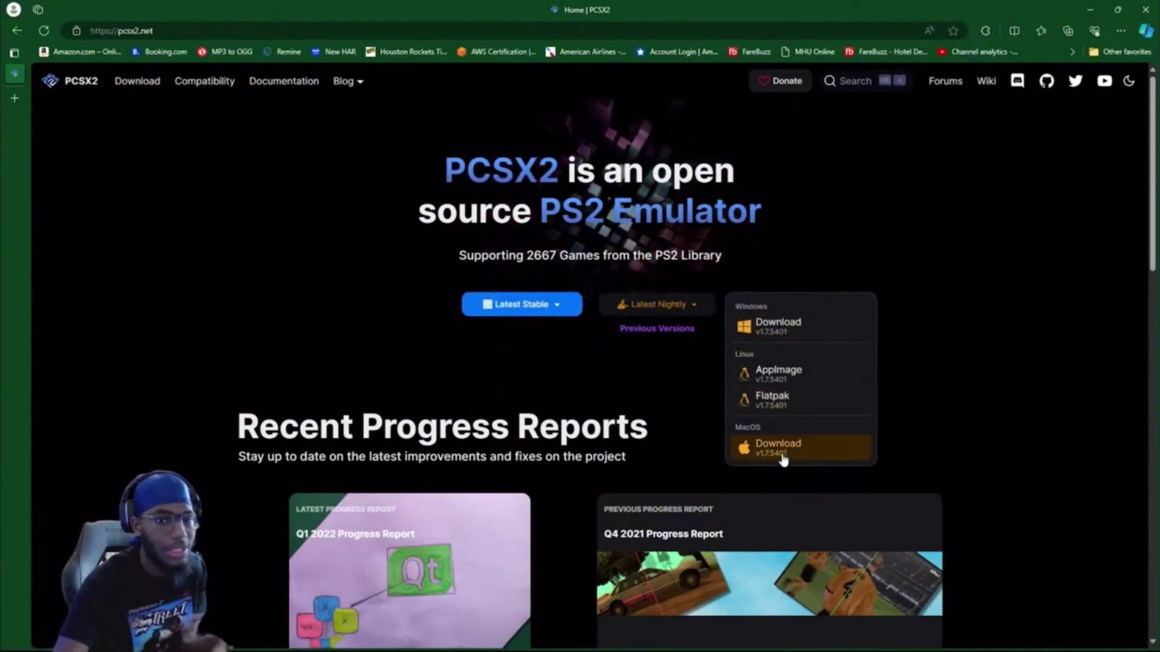
{"action": "left_click", "coordinate": [779, 331]}
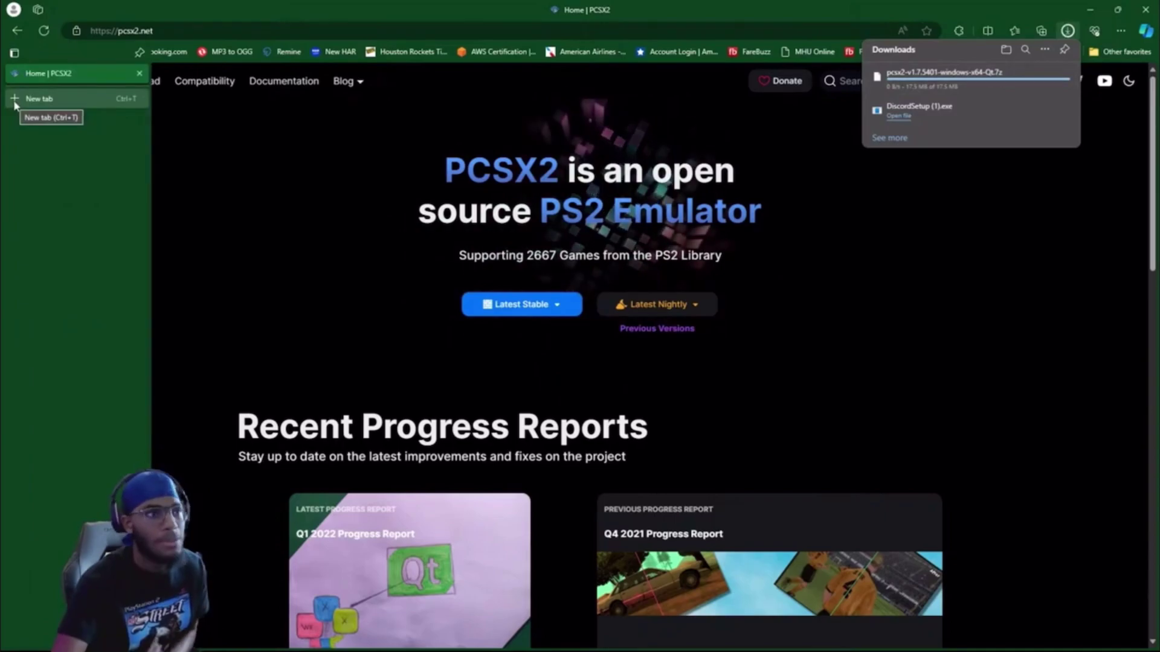
Open Google in a new tab and search for "7 zip".
{"action": "left_click", "coordinate": [16, 103]}
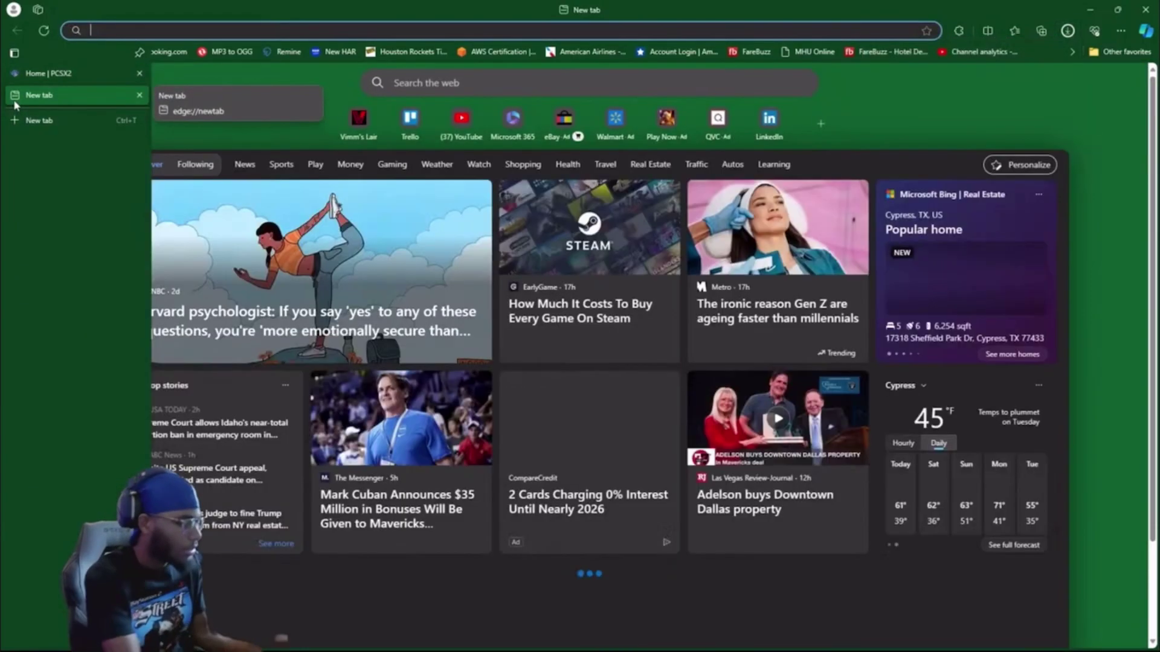
{"action": "type", "text": "google.c"}
{"action": "key", "text": "Return"}
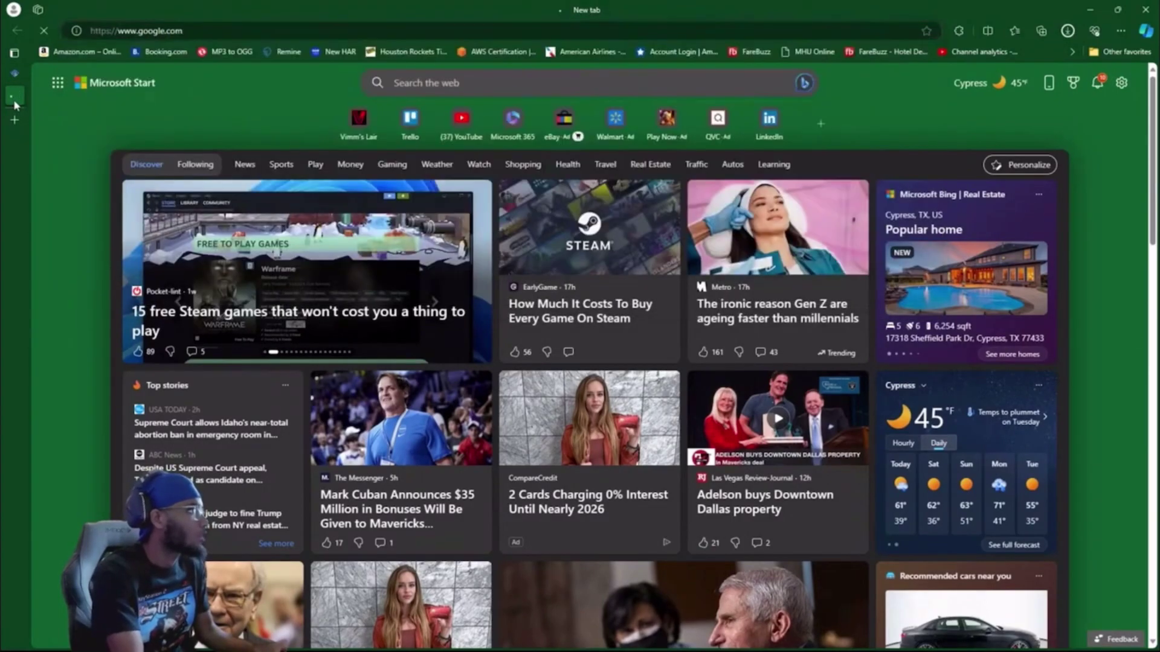
{"action": "type", "text": "7 z"}
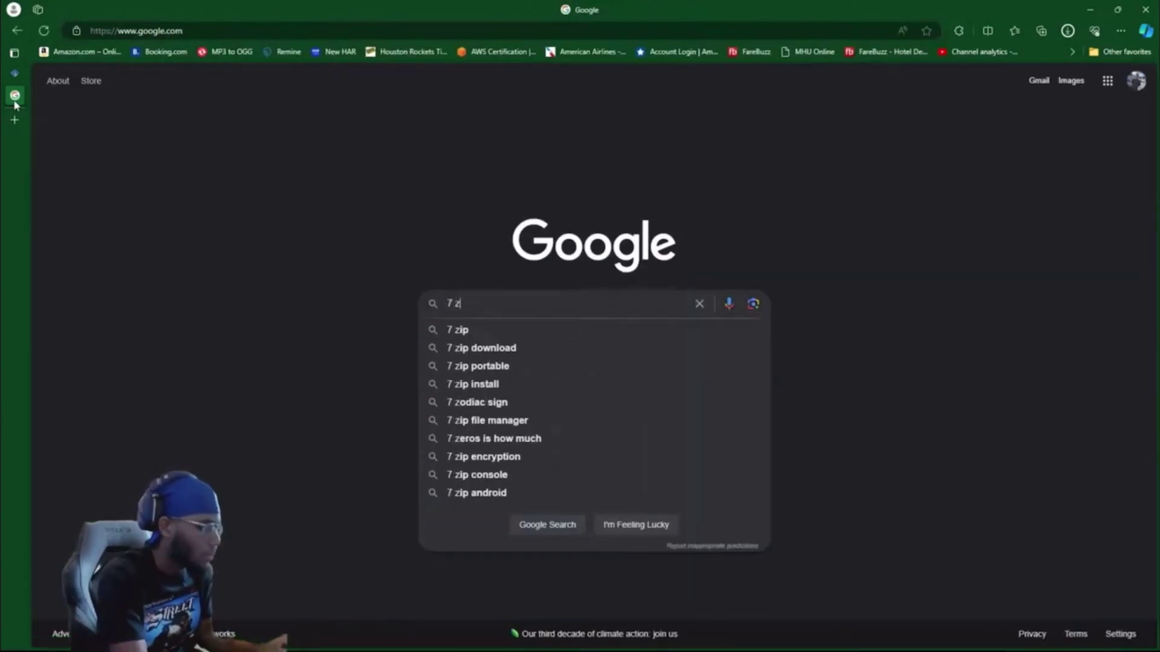
{"action": "type", "text": "ip"}
{"action": "key", "text": "Return"}
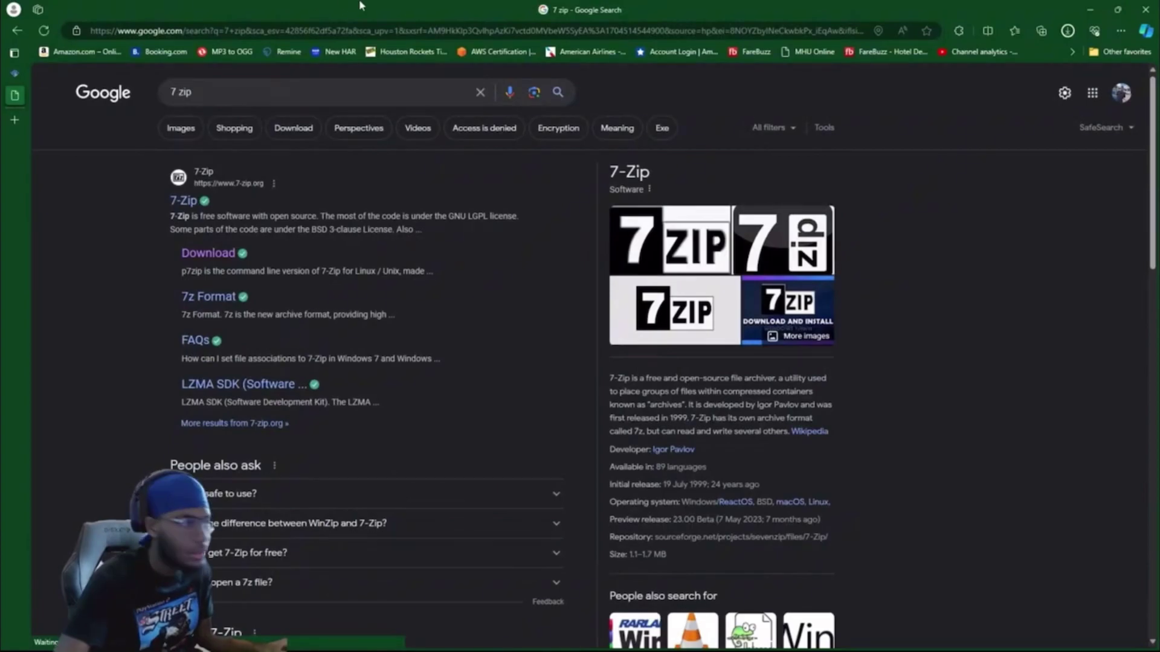
Download the 64-bit x64 Windows installer of 7-Zip 23.01 from the official 7-Zip site.
{"action": "left_click", "coordinate": [184, 201]}
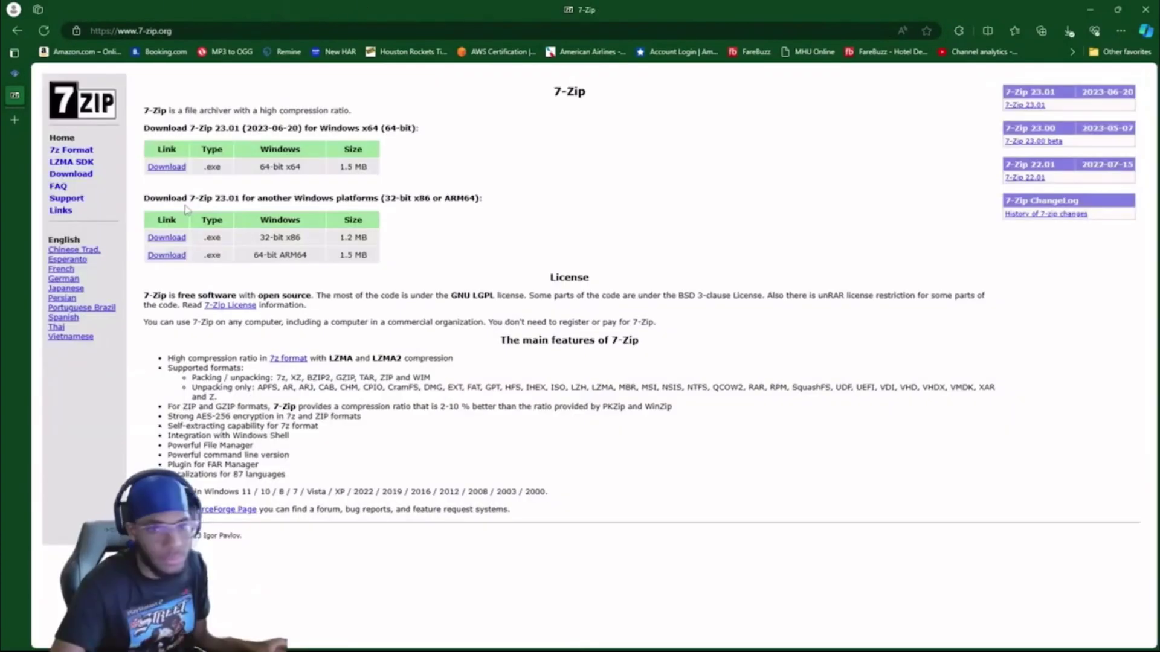
{"action": "key", "text": "ctrl+plus"}
{"action": "key", "text": "ctrl+plus"}
{"action": "key", "text": "ctrl+plus"}
{"action": "key", "text": "ctrl+plus"}
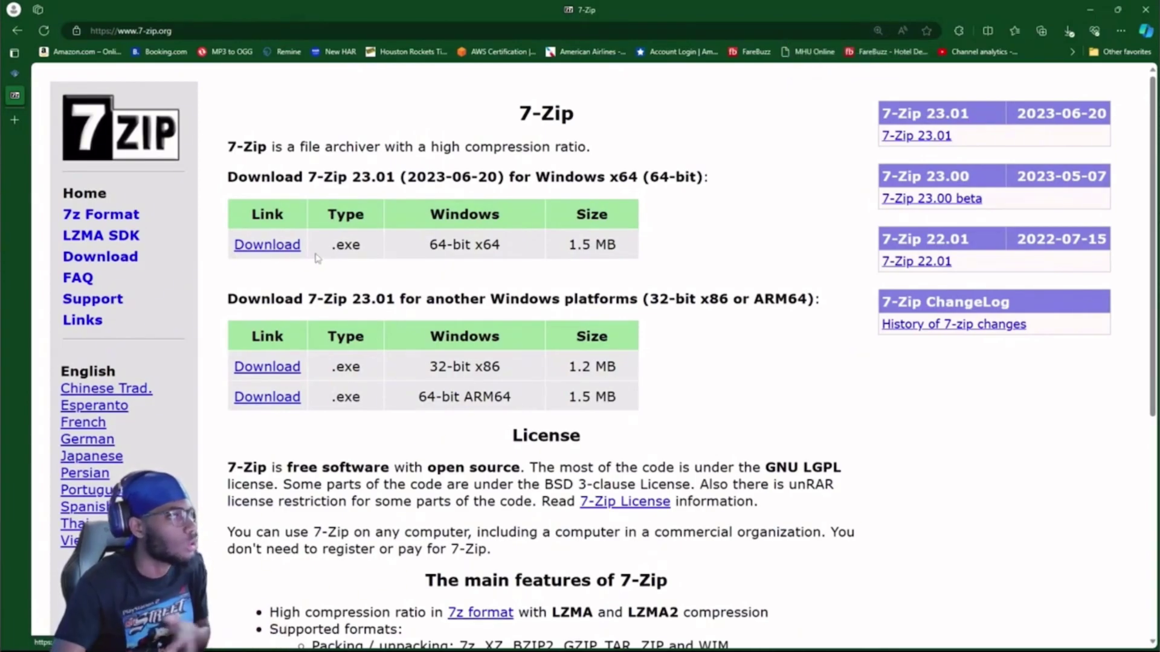
{"action": "left_click_drag", "start_coordinate": [416, 241], "coordinate": [517, 250]}
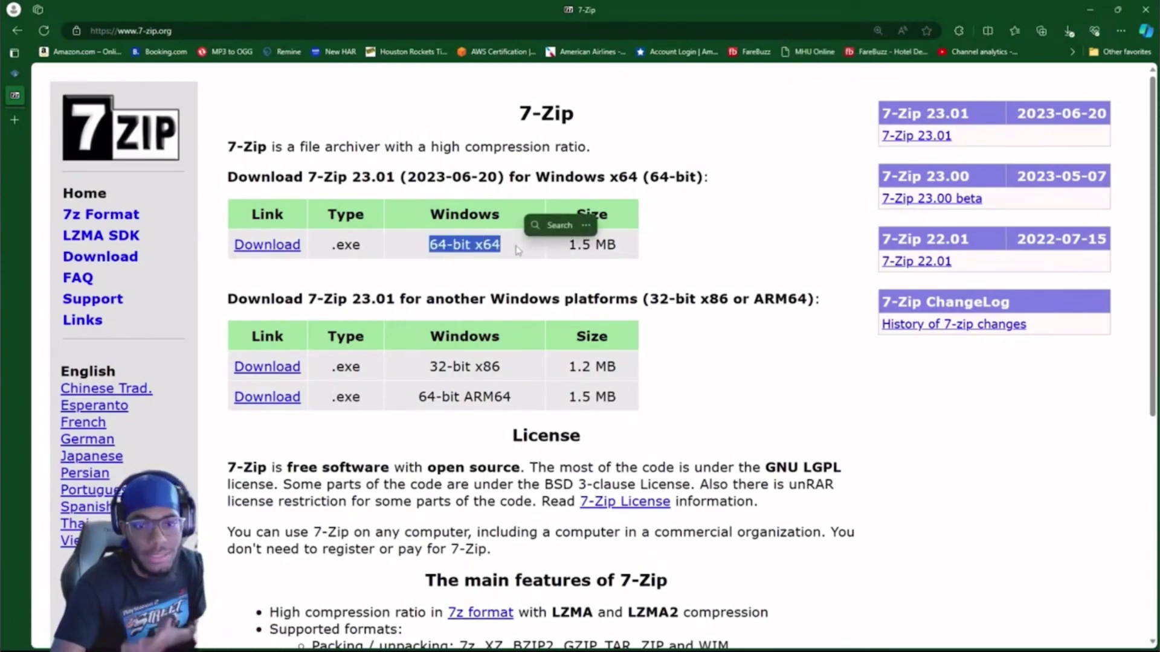
{"action": "left_click", "coordinate": [273, 247]}
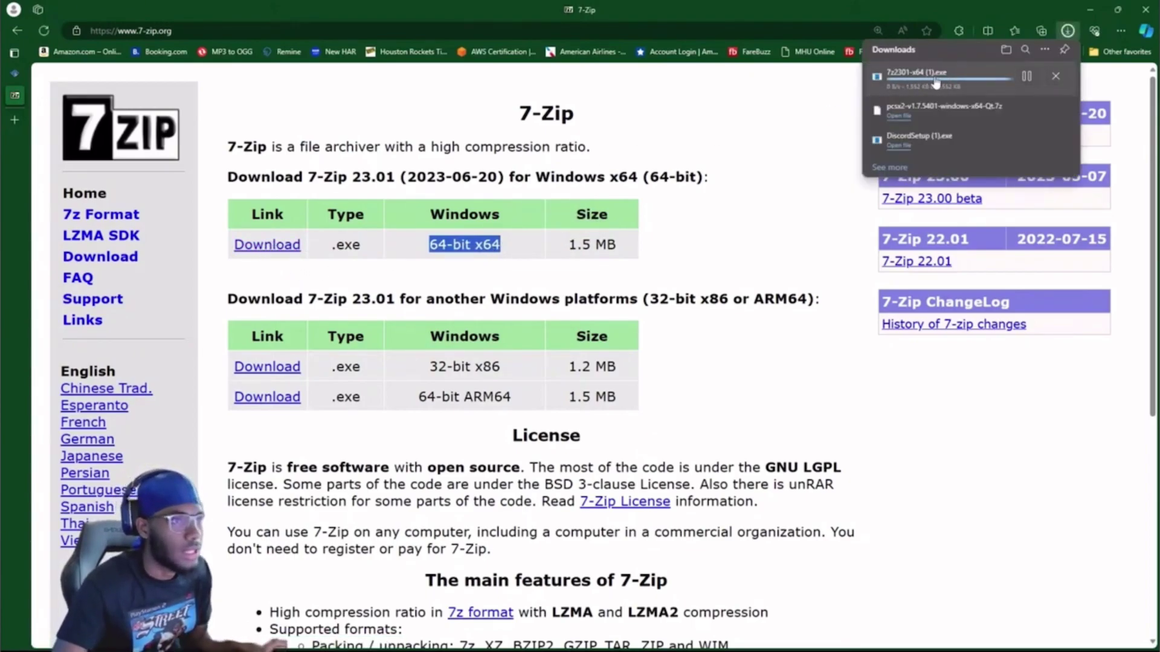
{"action": "key", "text": "ctrl+minus"}
{"action": "key", "text": "ctrl+minus"}
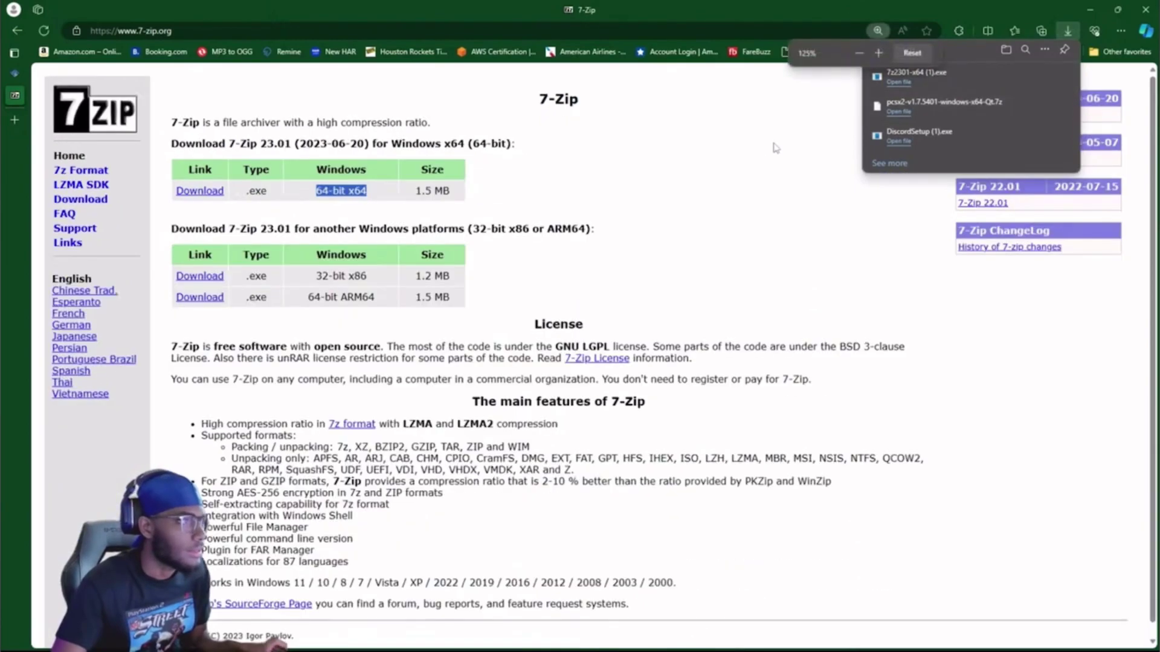
Search for "ps2 bios" in a new tab and download the PCSX2 - Playstation 2 BIOS archive from Retrostic.
{"action": "mouse_move", "coordinate": [13, 127]}
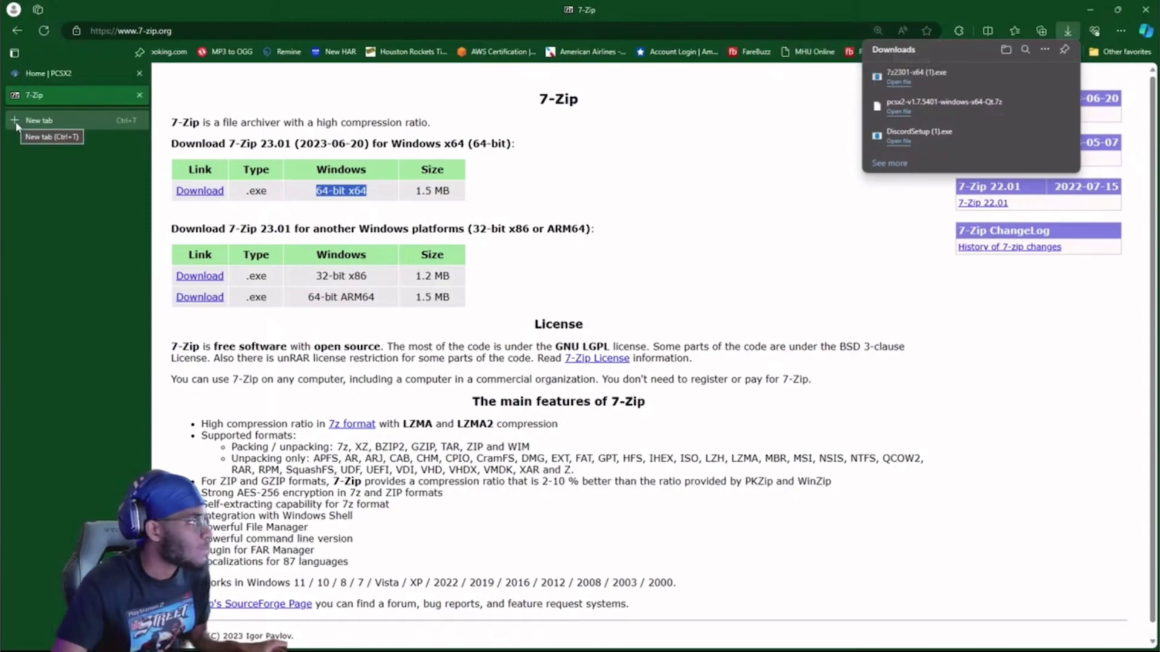
{"action": "left_click", "coordinate": [16, 124]}
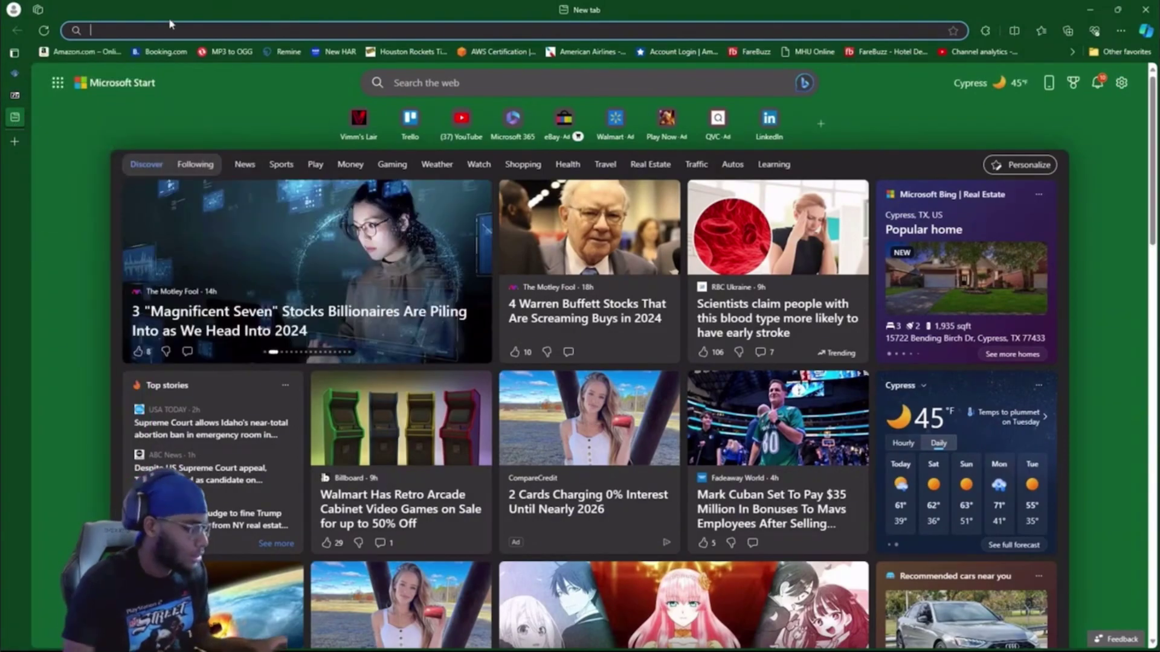
{"action": "type", "text": "ps2 bios"}
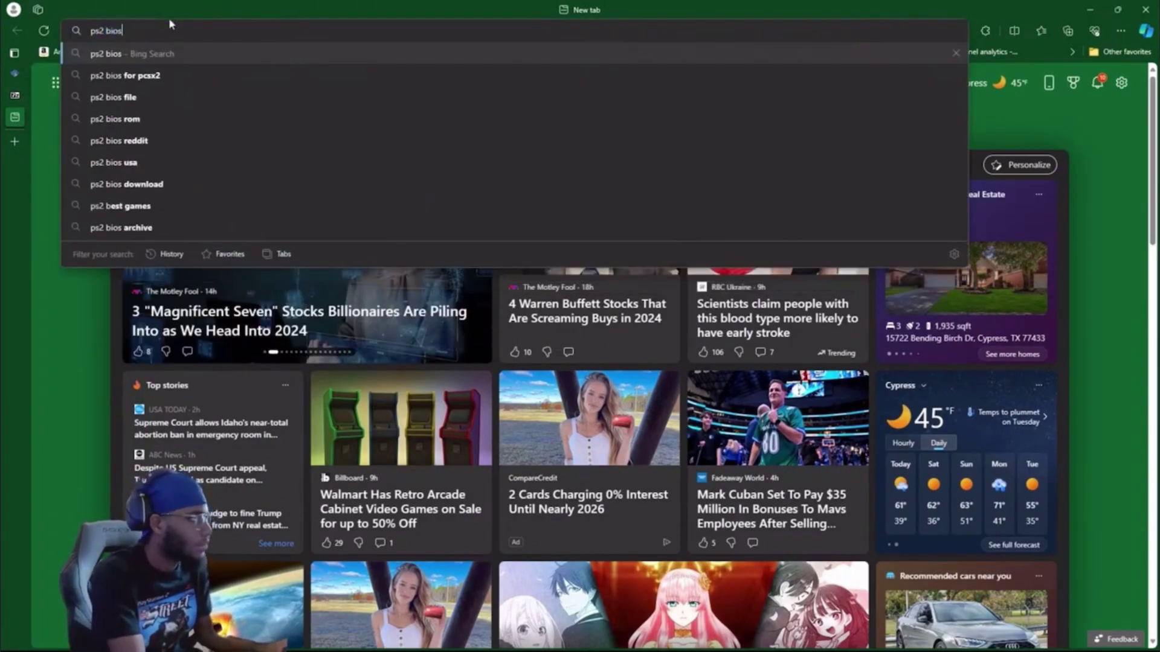
{"action": "key", "text": "Return"}
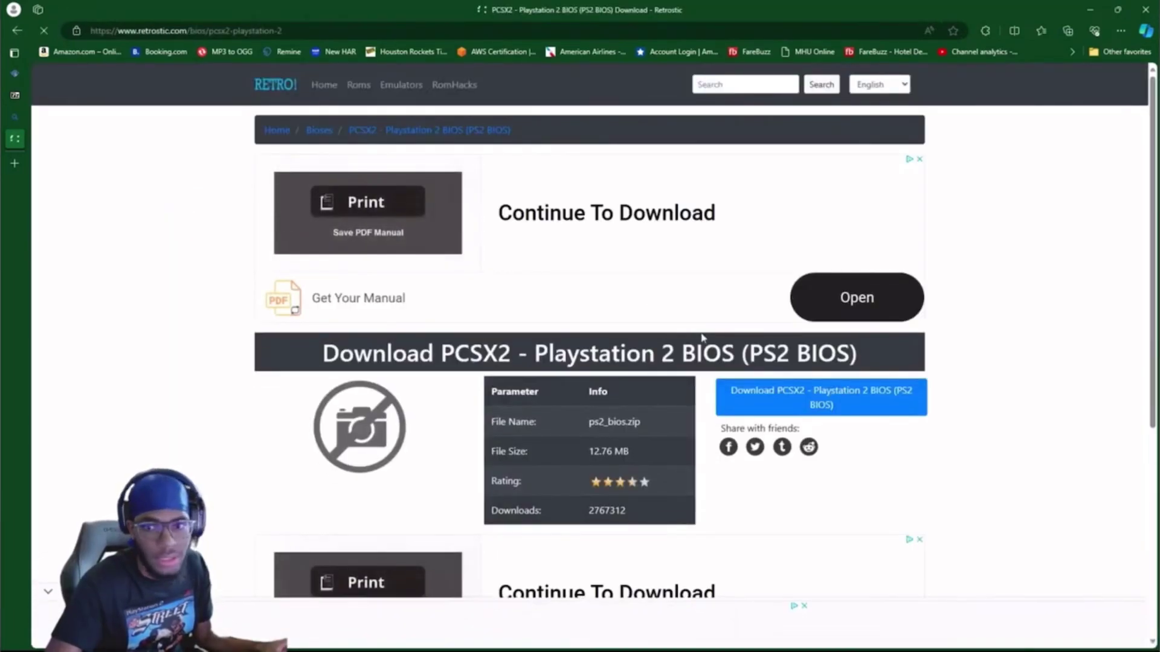
{"action": "left_click", "coordinate": [797, 399]}
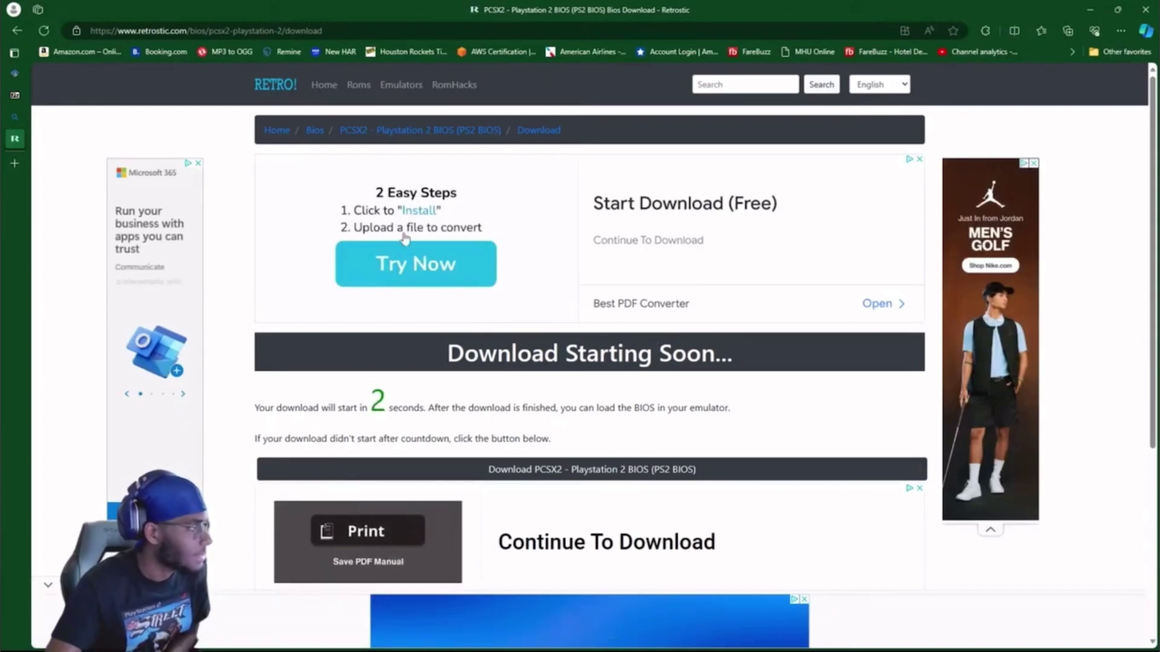
{"action": "left_click", "coordinate": [18, 121]}
{"action": "left_click", "coordinate": [54, 139]}
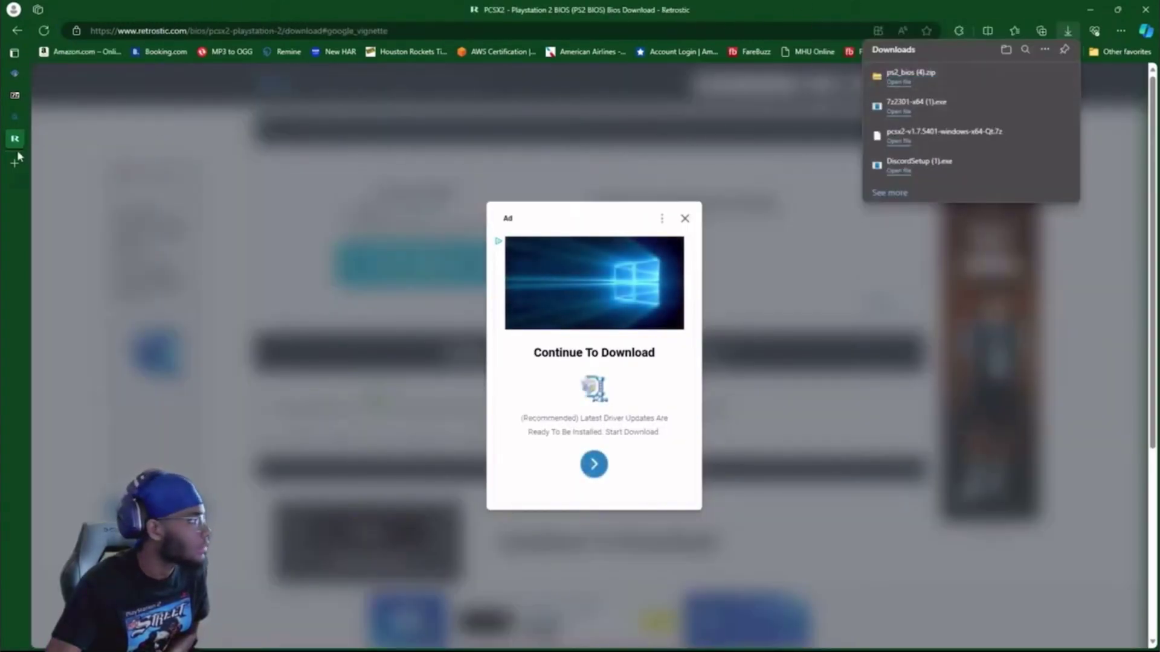
Close the Retrostic, ps2 bios search and 7-Zip tabs, keeping only the PCSX2 home page open.
{"action": "mouse_move", "coordinate": [18, 151]}
{"action": "left_click", "coordinate": [139, 138]}
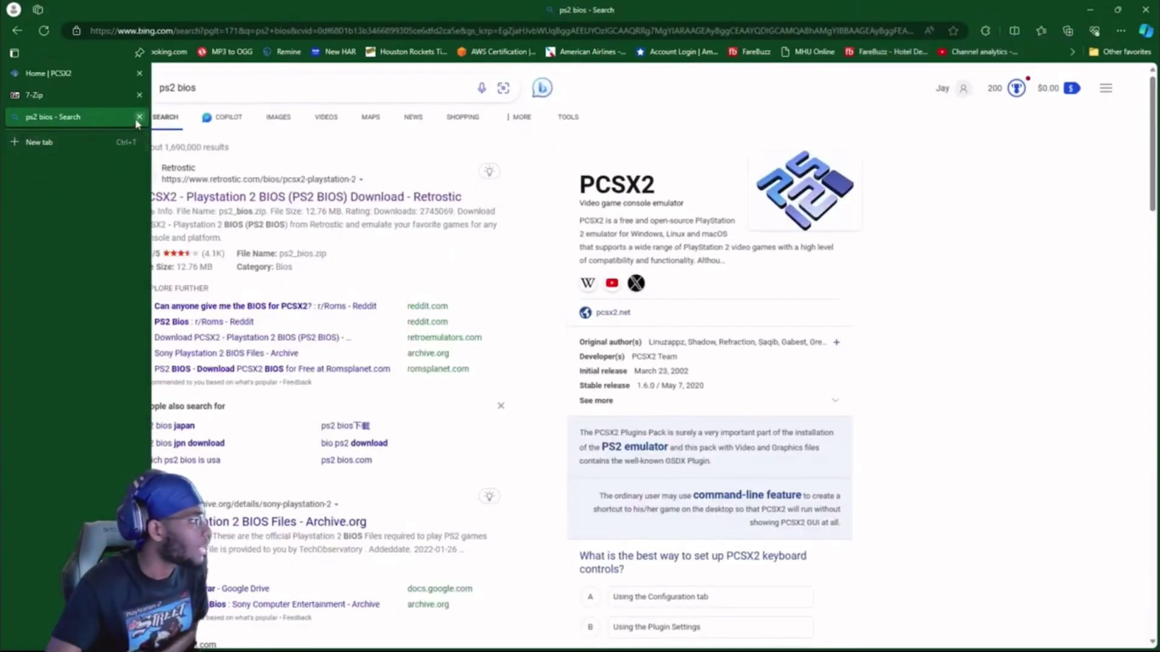
{"action": "left_click", "coordinate": [139, 117]}
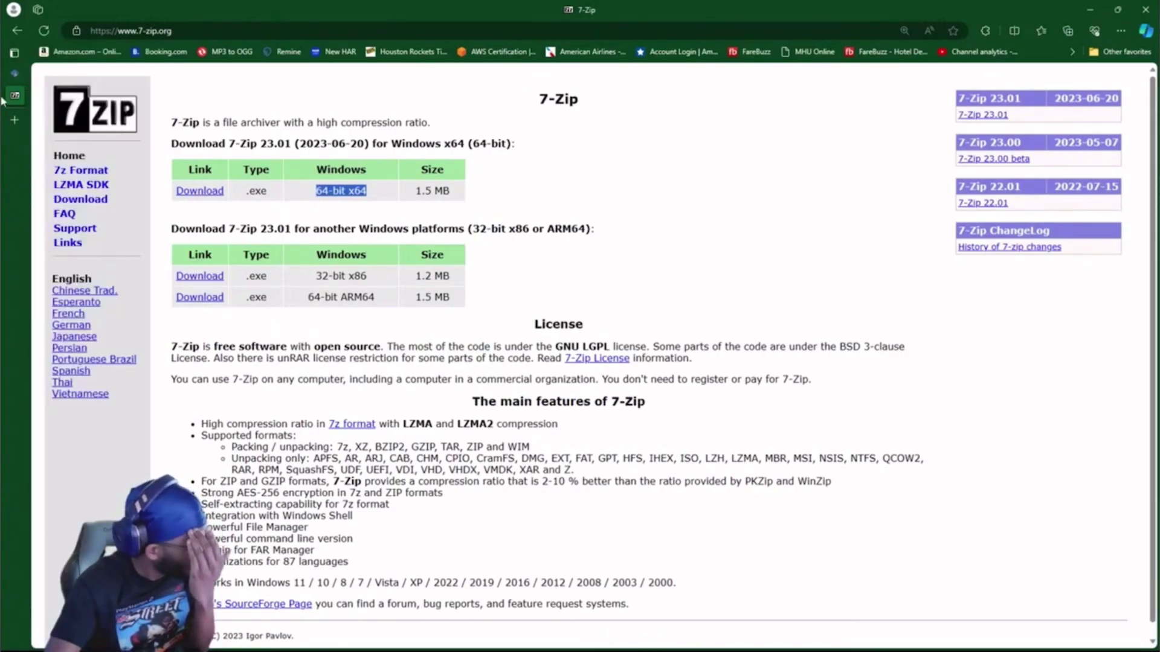
{"action": "mouse_move", "coordinate": [22, 98]}
{"action": "left_click", "coordinate": [139, 95]}
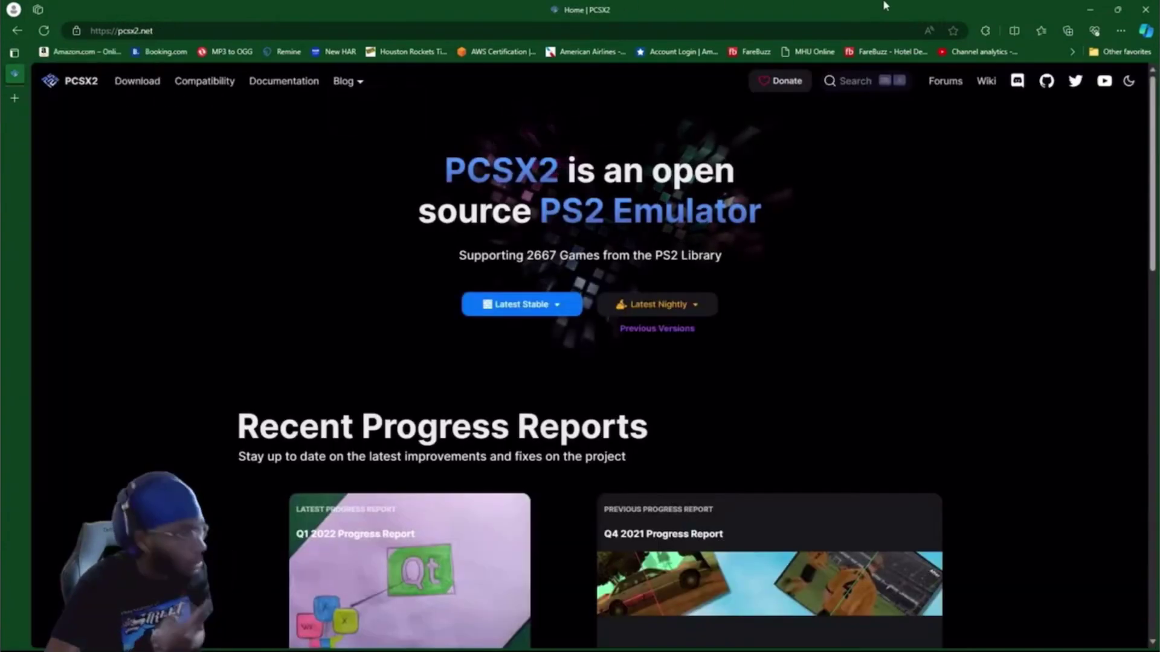
Run the downloaded 7-Zip 23.01 (x64) installer and install it to the preset destination folder on drive E.
{"action": "left_click", "coordinate": [1120, 30]}
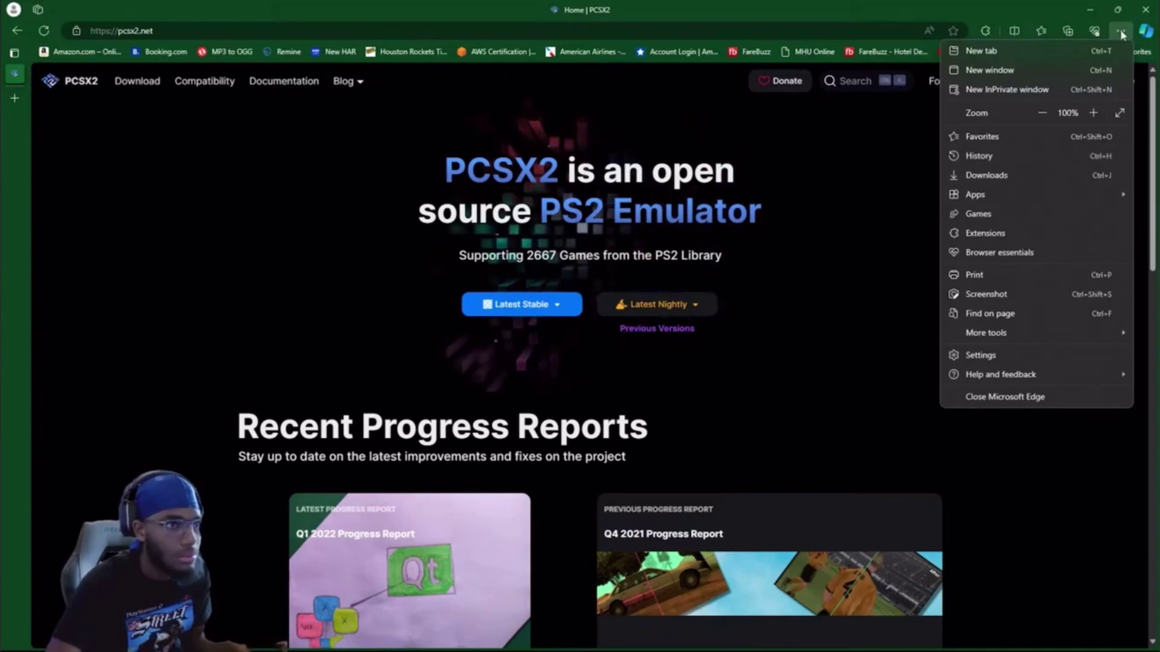
{"action": "left_click", "coordinate": [1121, 30]}
{"action": "left_click", "coordinate": [1121, 30]}
{"action": "left_click", "coordinate": [1056, 175]}
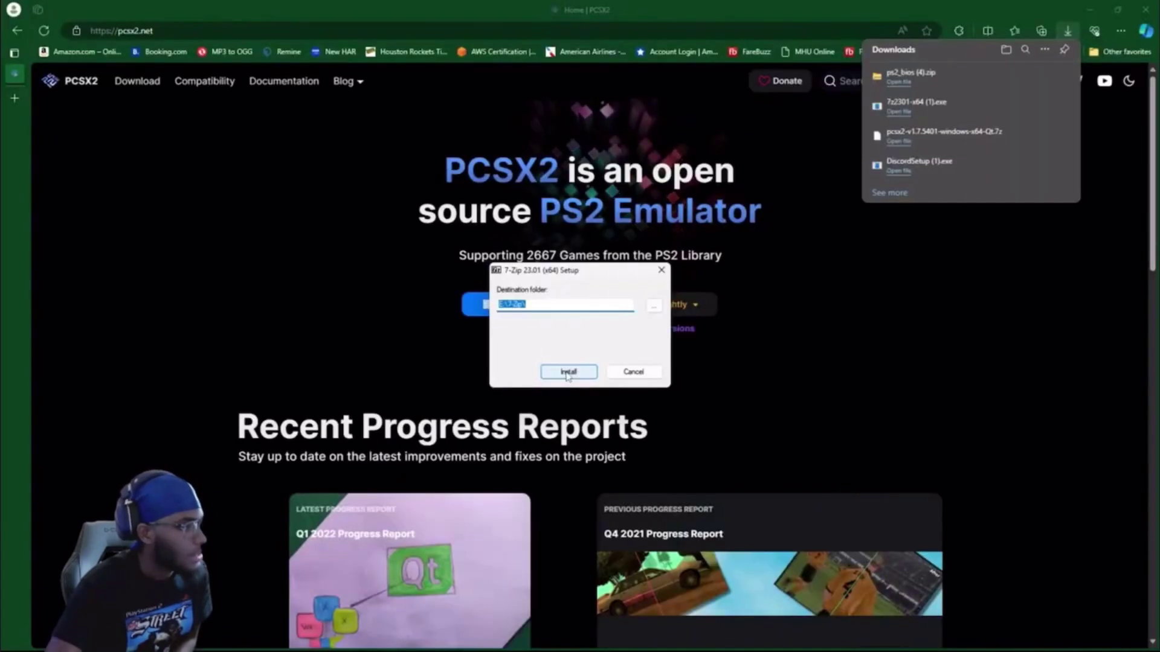
{"action": "left_click", "coordinate": [568, 372]}
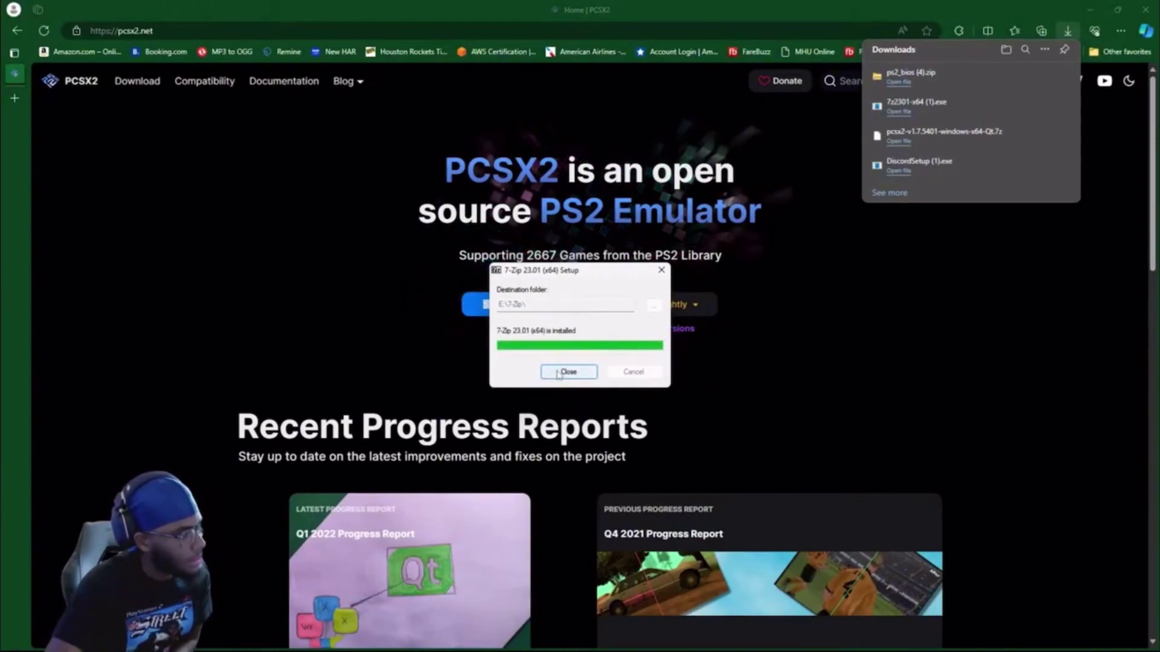
{"action": "left_click", "coordinate": [550, 372]}
{"action": "mouse_move", "coordinate": [667, 646]}
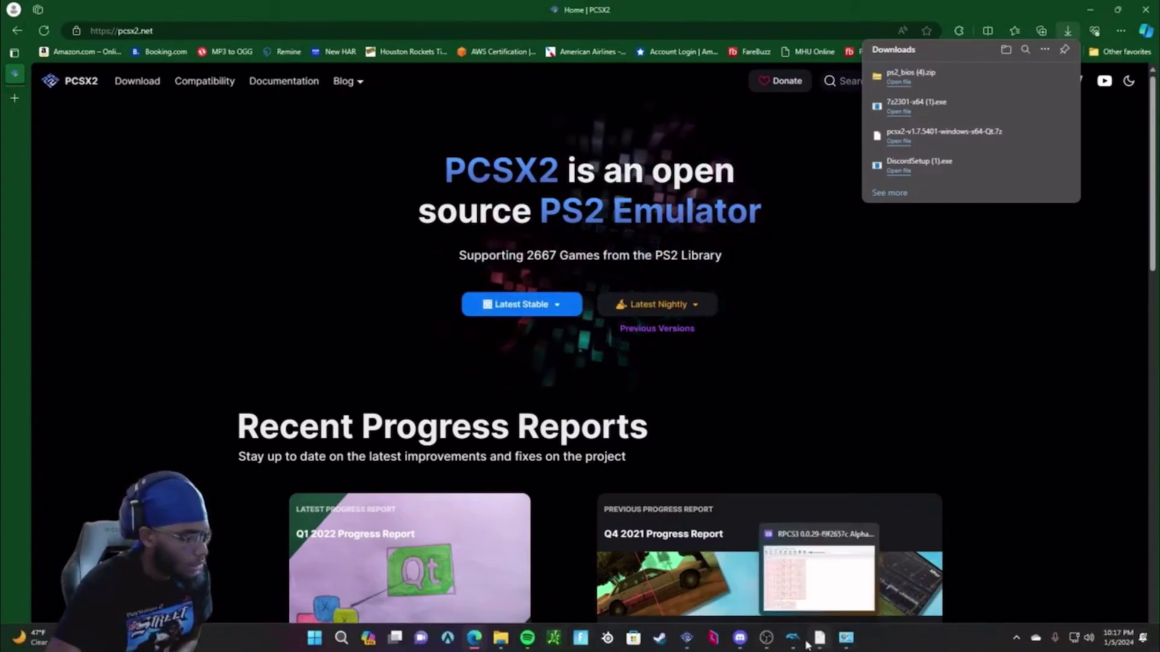
{"action": "left_click", "coordinate": [501, 638]}
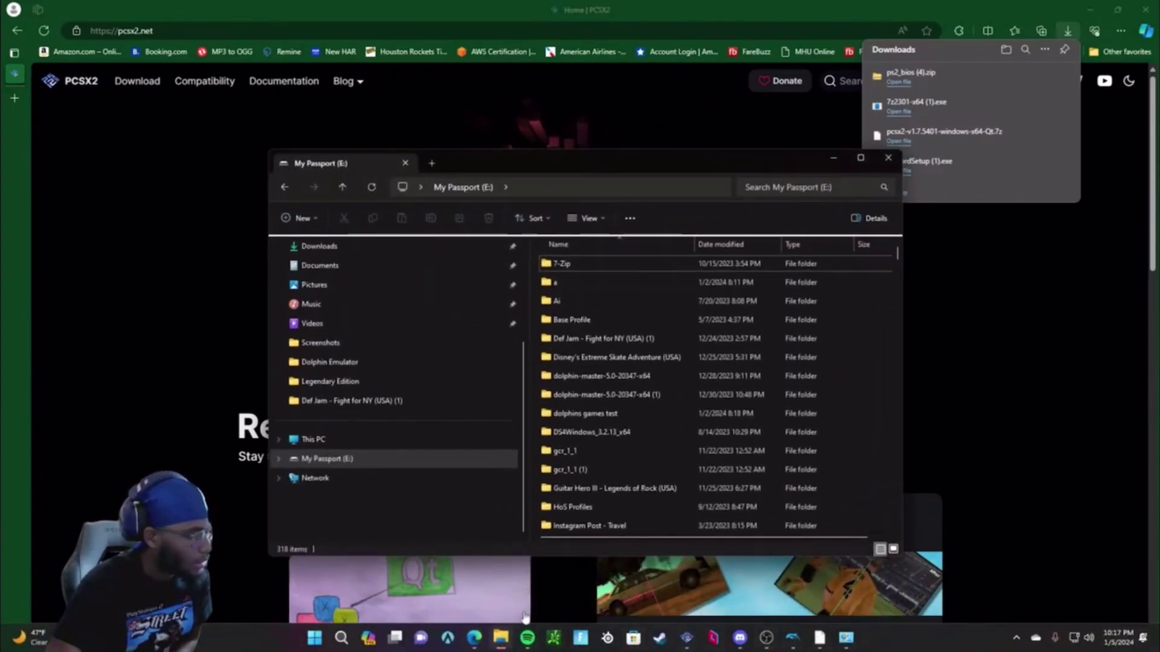
{"action": "scroll", "coordinate": [598, 351], "scroll_direction": "down", "scroll_amount": 15}
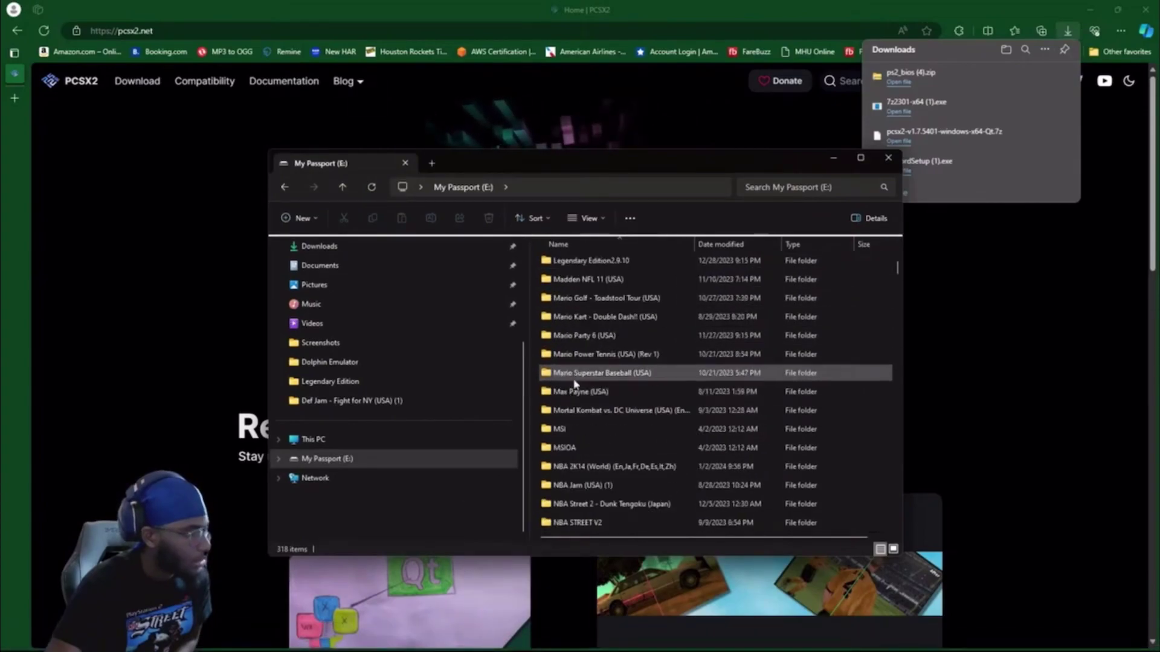
{"action": "left_click", "coordinate": [833, 158]}
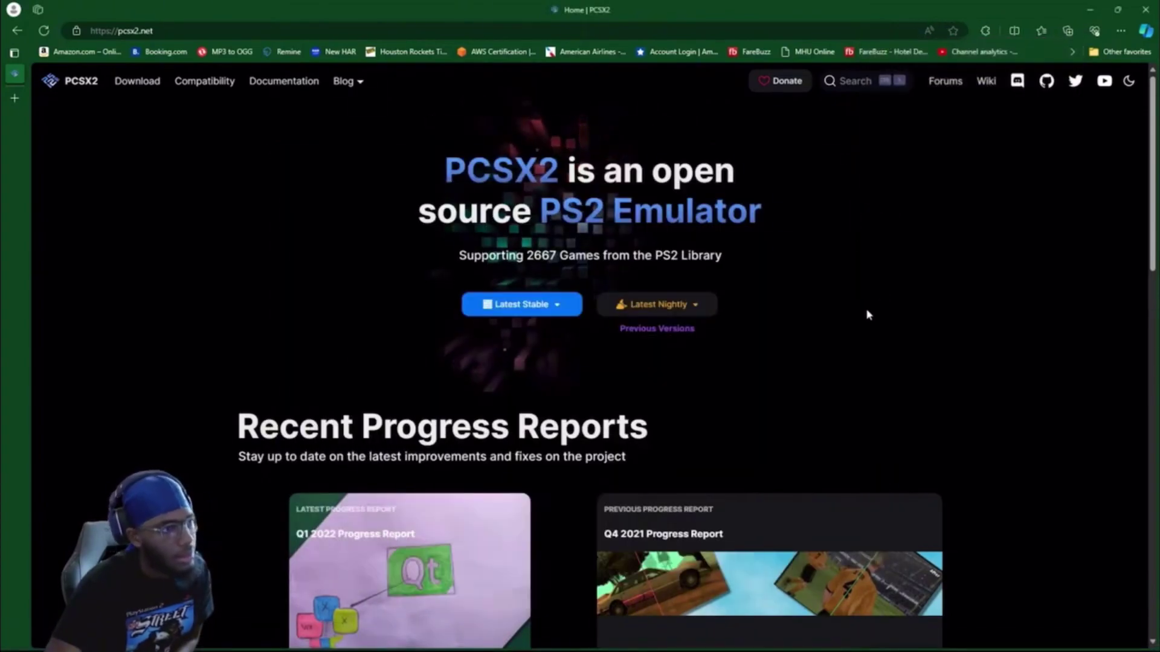
Show the downloaded ps2_bios (4).zip in its folder from the browser's download list.
{"action": "left_click", "coordinate": [1120, 31]}
{"action": "left_click", "coordinate": [1040, 176]}
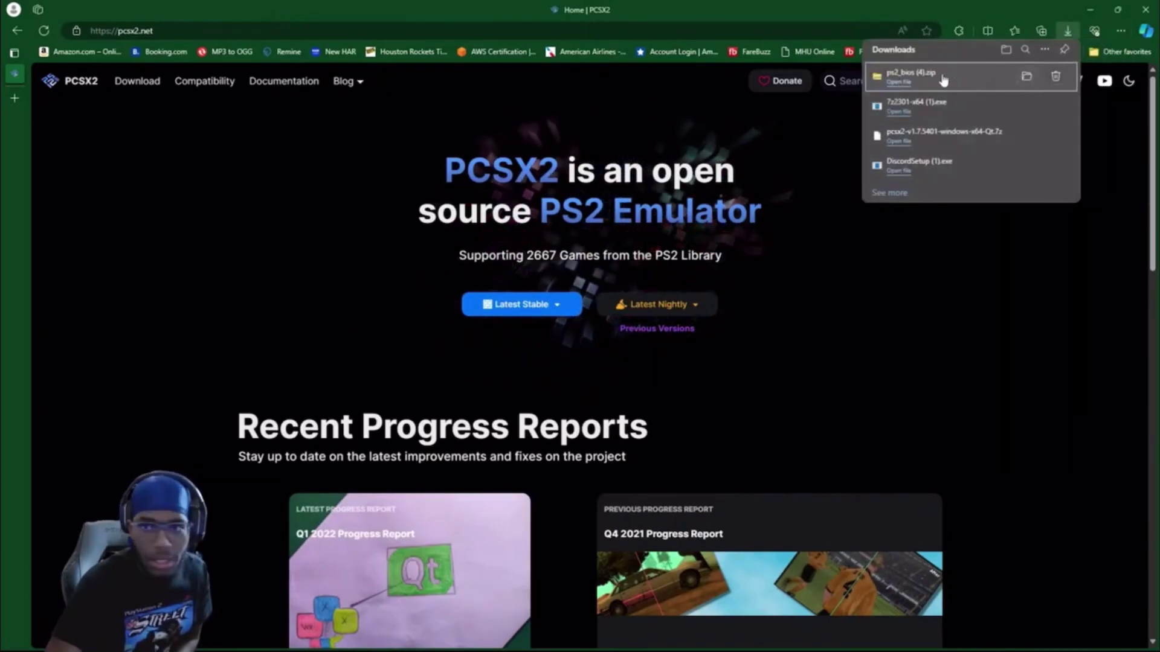
{"action": "left_click", "coordinate": [1026, 76]}
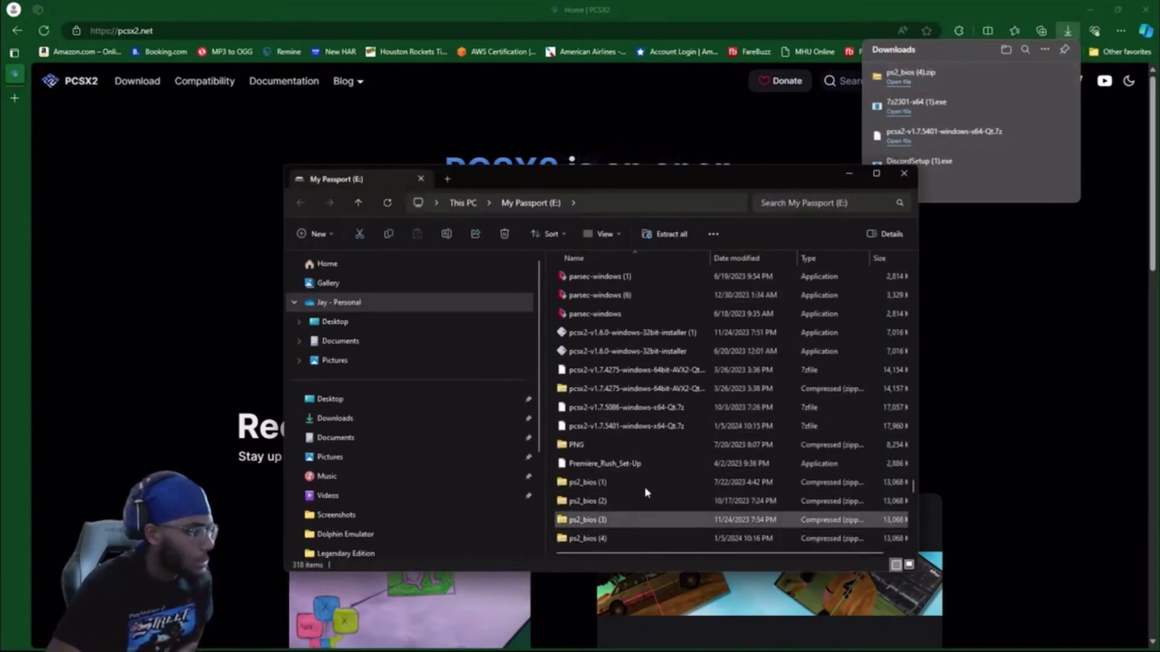
Delete the older ps2_bios (3) archive from the My Passport (E:) drive.
{"action": "right_click", "coordinate": [614, 532]}
{"action": "left_click", "coordinate": [613, 529]}
{"action": "right_click", "coordinate": [611, 526]}
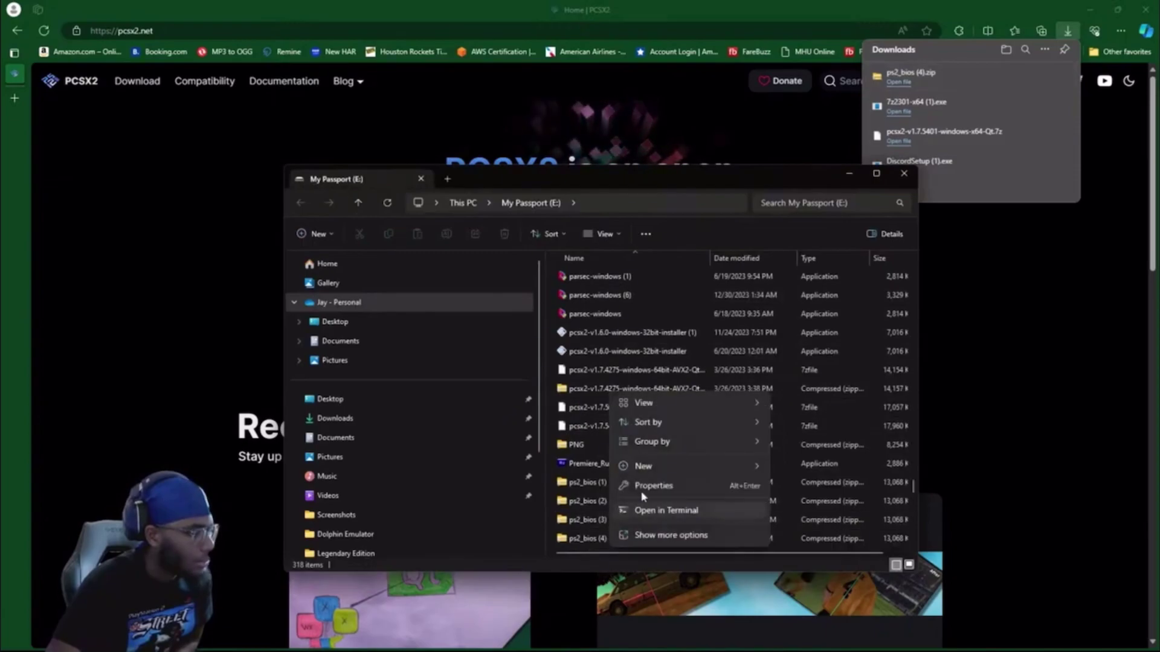
{"action": "left_click", "coordinate": [676, 536]}
{"action": "mouse_move", "coordinate": [662, 489]}
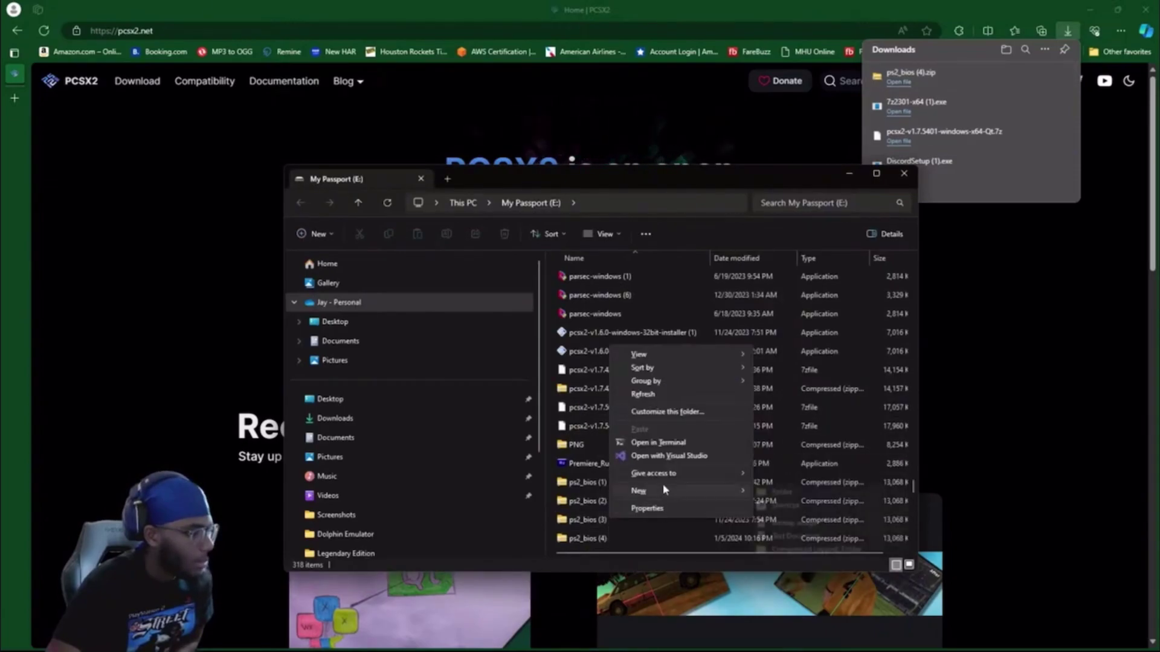
{"action": "left_click", "coordinate": [598, 520]}
{"action": "right_click", "coordinate": [595, 519]}
{"action": "left_click", "coordinate": [689, 540]}
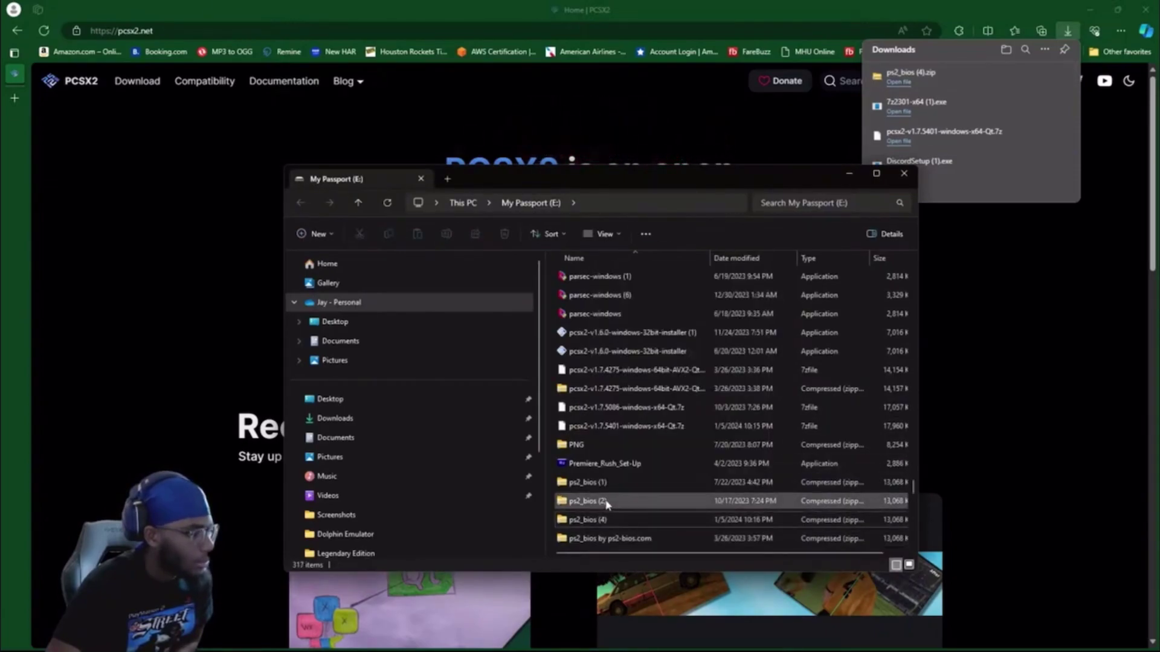
Delete the remaining older archives ps2_bios (2) and ps2_bios (1) from the My Passport (E:) drive.
{"action": "right_click", "coordinate": [607, 505]}
{"action": "left_click", "coordinate": [704, 518]}
{"action": "right_click", "coordinate": [619, 506]}
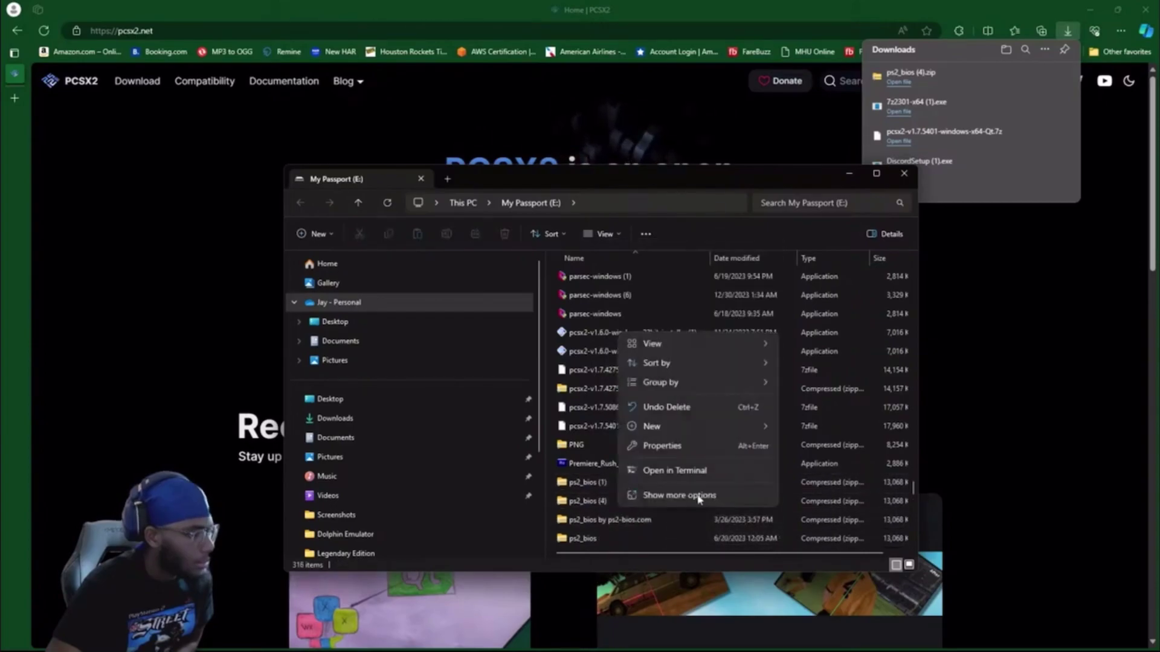
{"action": "left_click", "coordinate": [634, 501]}
{"action": "left_click", "coordinate": [601, 482]}
{"action": "right_click", "coordinate": [601, 482]}
{"action": "left_click", "coordinate": [694, 497]}
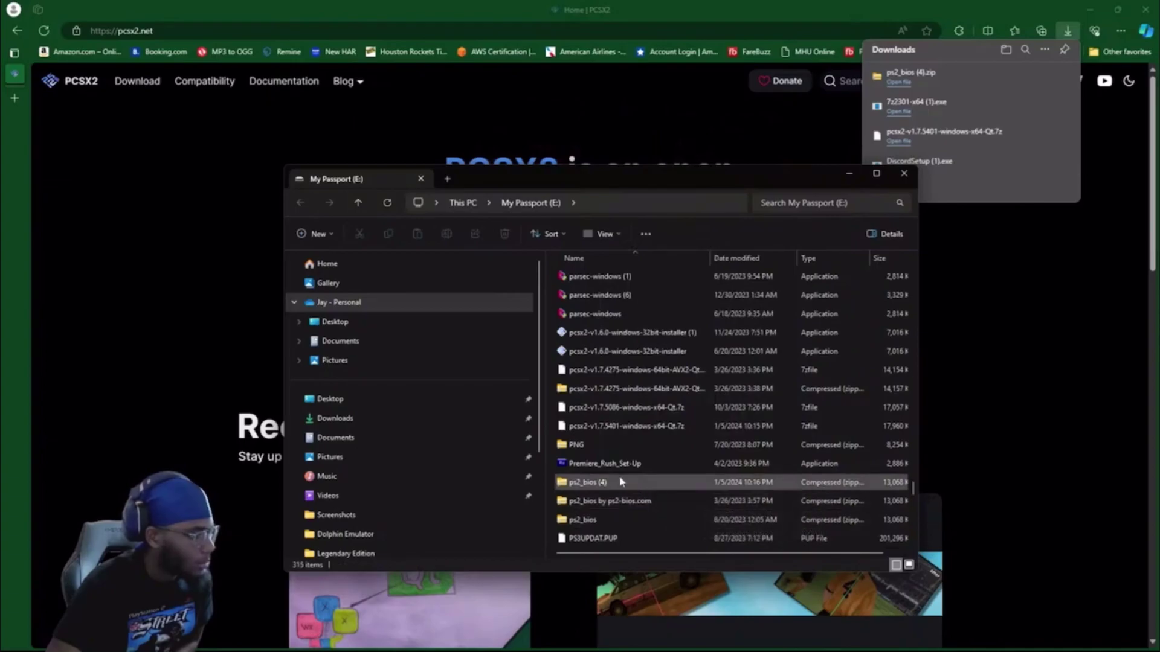
View 7-Zip's Extract files options for the ps2_bios (4) archive and cancel the extraction.
{"action": "right_click", "coordinate": [605, 526]}
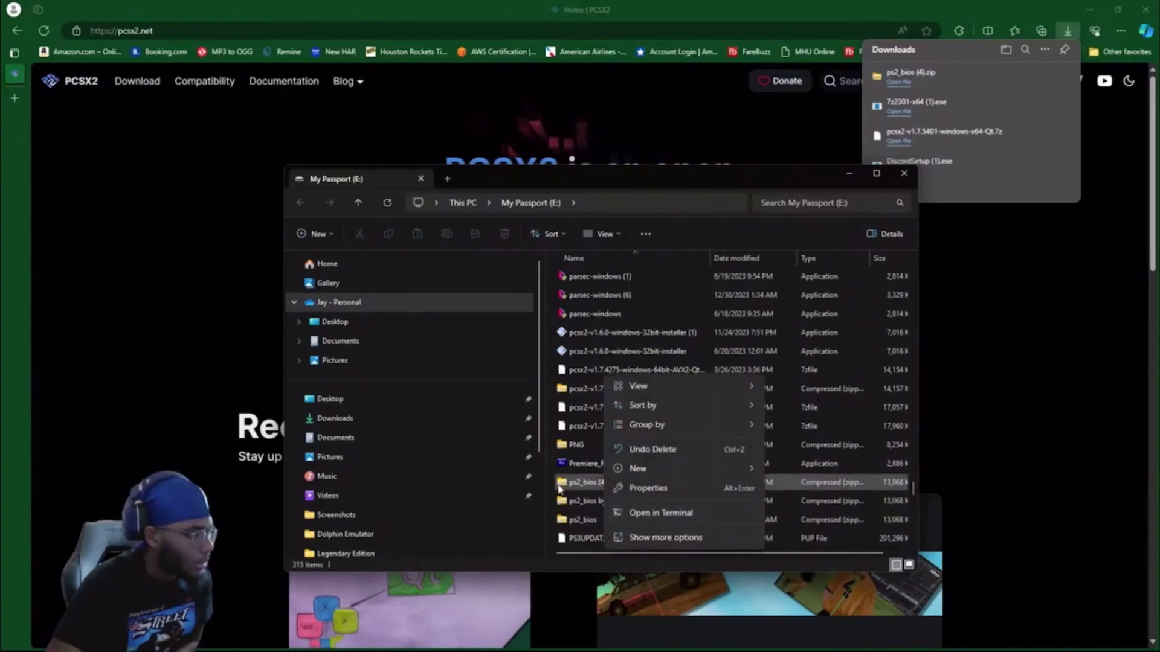
{"action": "left_click", "coordinate": [602, 487]}
{"action": "right_click", "coordinate": [612, 483]}
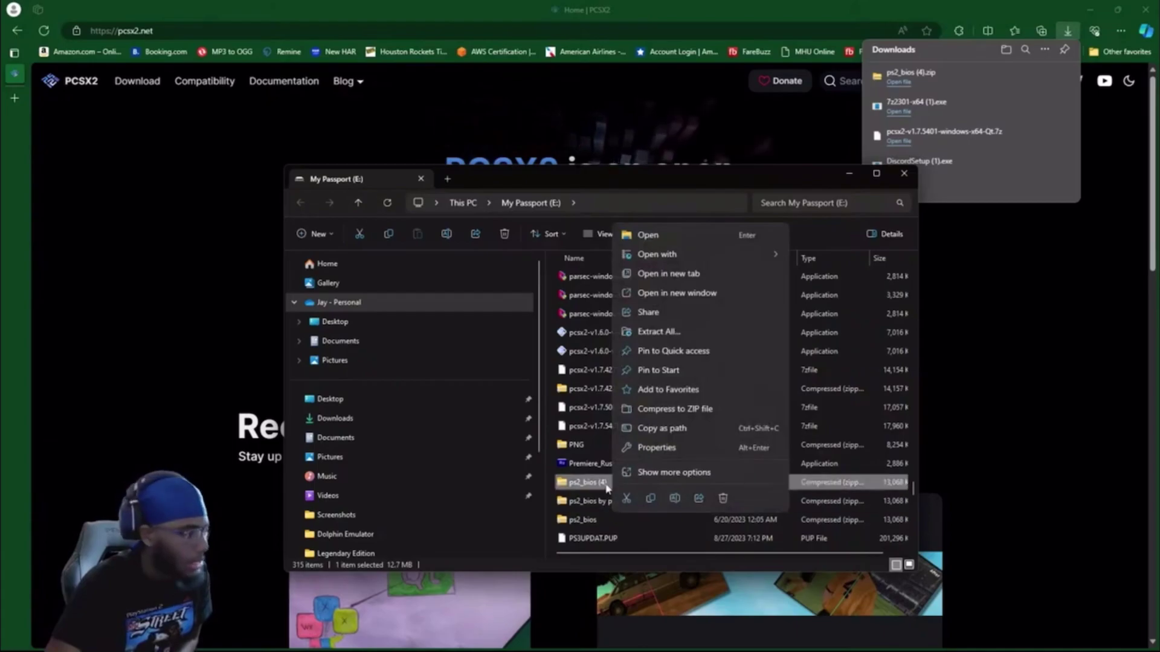
{"action": "right_click", "coordinate": [607, 483]}
{"action": "left_click", "coordinate": [643, 471]}
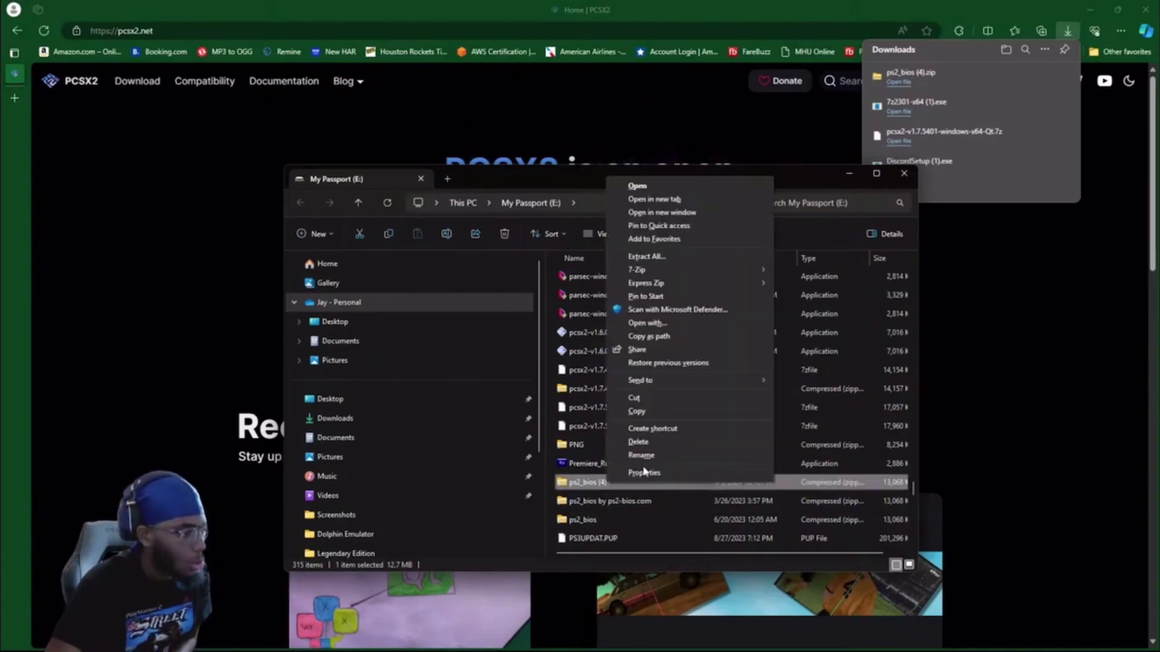
{"action": "mouse_move", "coordinate": [683, 270]}
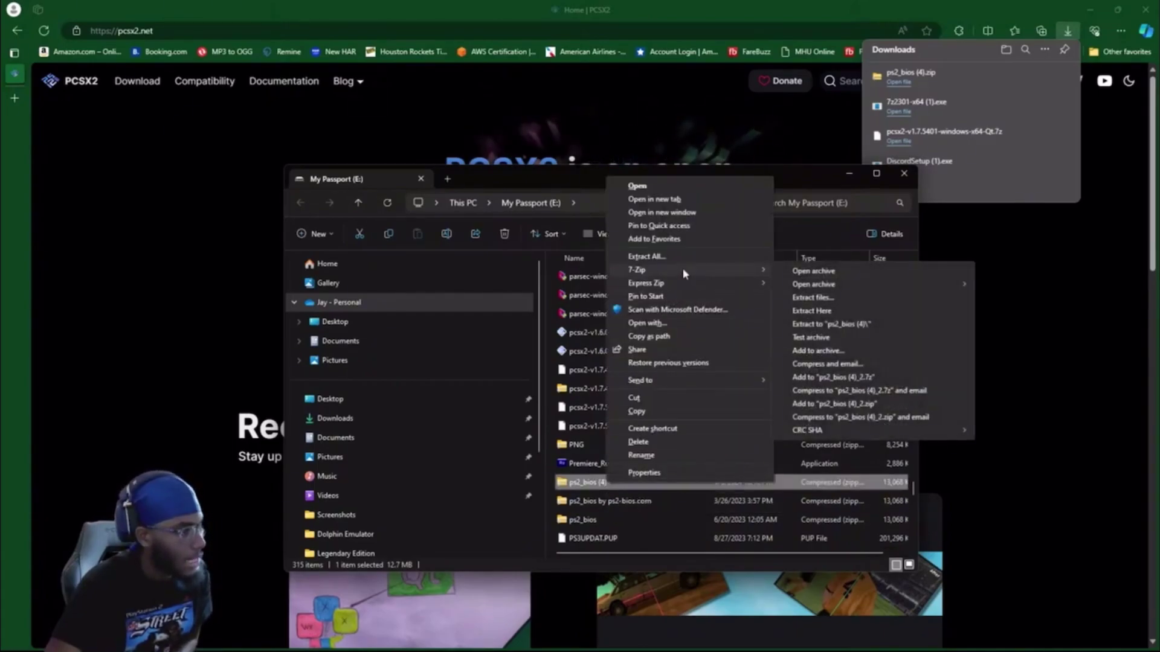
{"action": "left_click", "coordinate": [802, 299]}
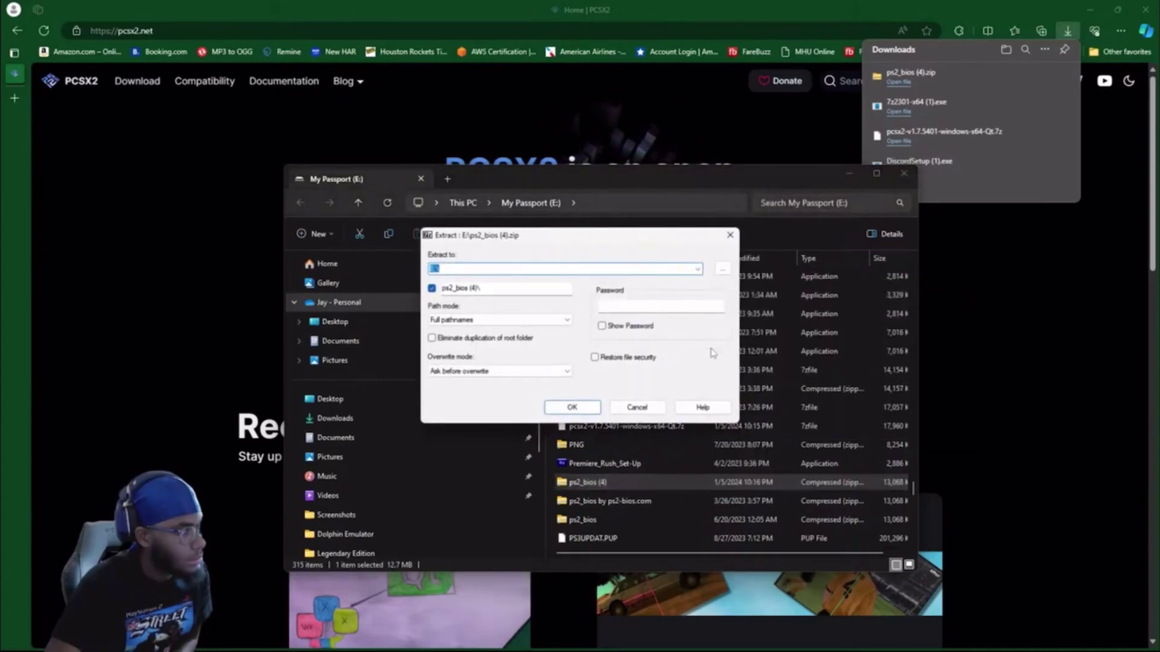
{"action": "left_click", "coordinate": [656, 410]}
Open the pcsx2-v1.7.5086-windows-x64-Qt folder on drive E and run the pcsx2-qt application.
{"action": "scroll", "coordinate": [634, 417], "scroll_direction": "up", "scroll_amount": 6}
{"action": "scroll", "coordinate": [635, 417], "scroll_direction": "up", "scroll_amount": 15}
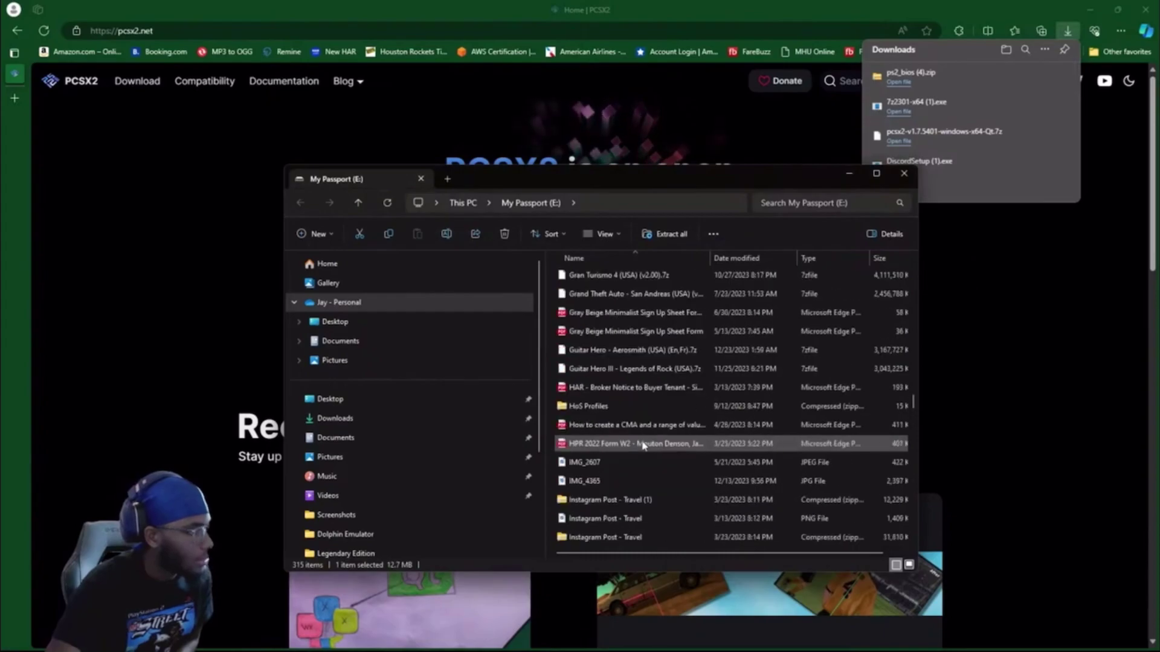
{"action": "scroll", "coordinate": [641, 450], "scroll_direction": "up", "scroll_amount": 10}
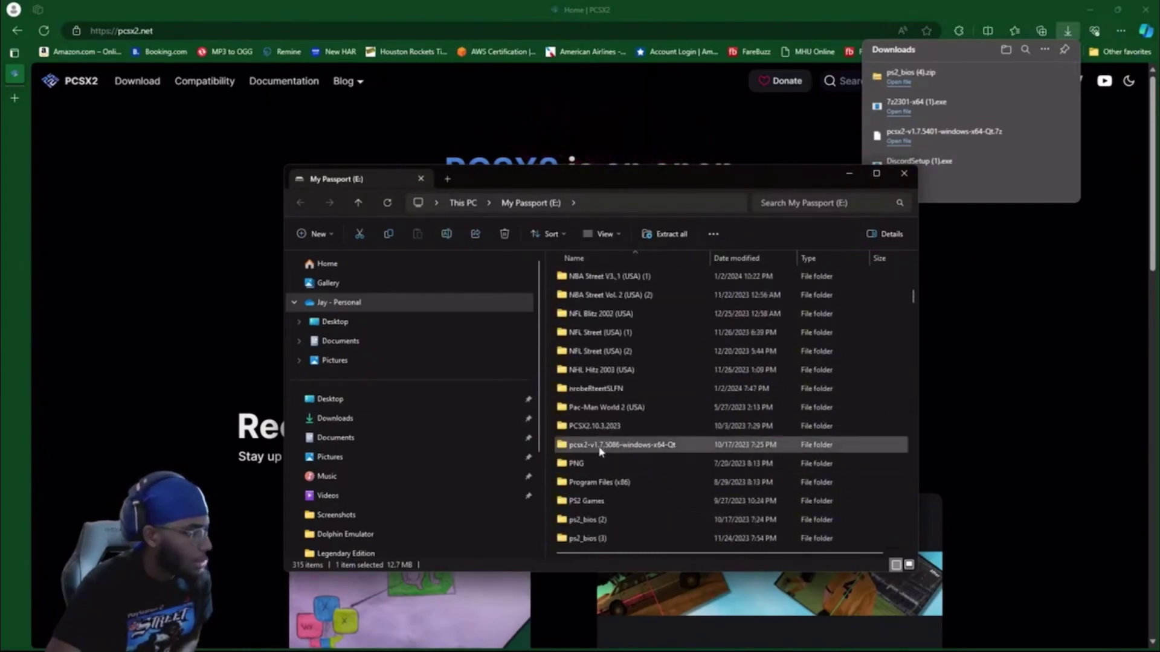
{"action": "left_click", "coordinate": [602, 450]}
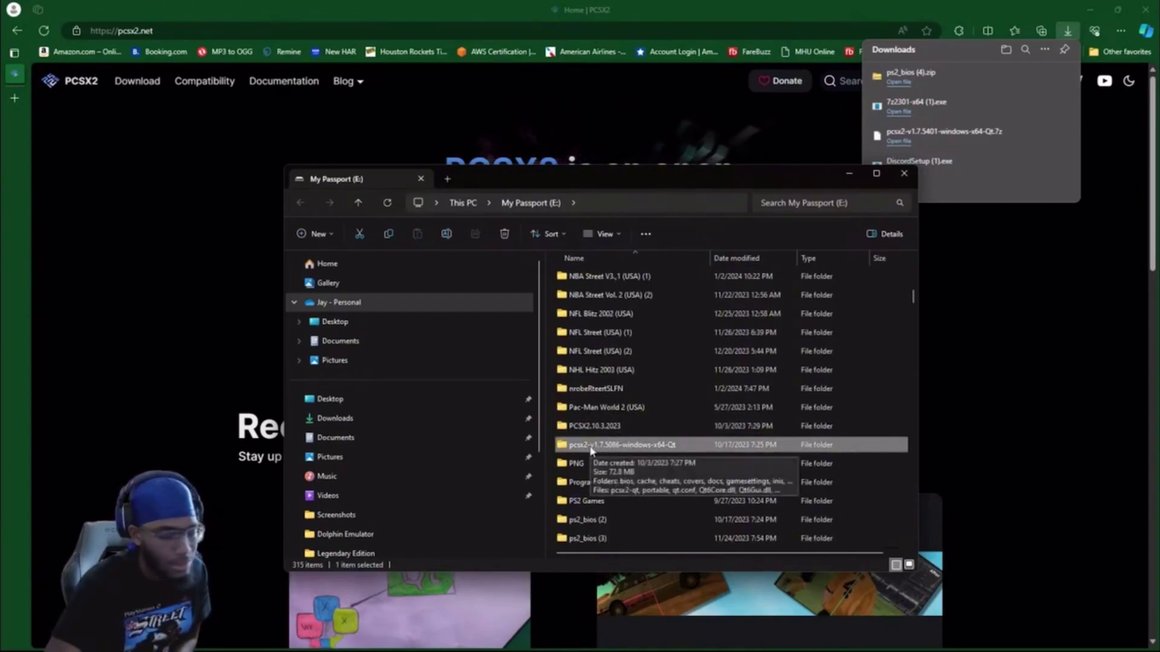
{"action": "double_click", "coordinate": [591, 450]}
{"action": "scroll", "coordinate": [583, 441], "scroll_direction": "down", "scroll_amount": 5}
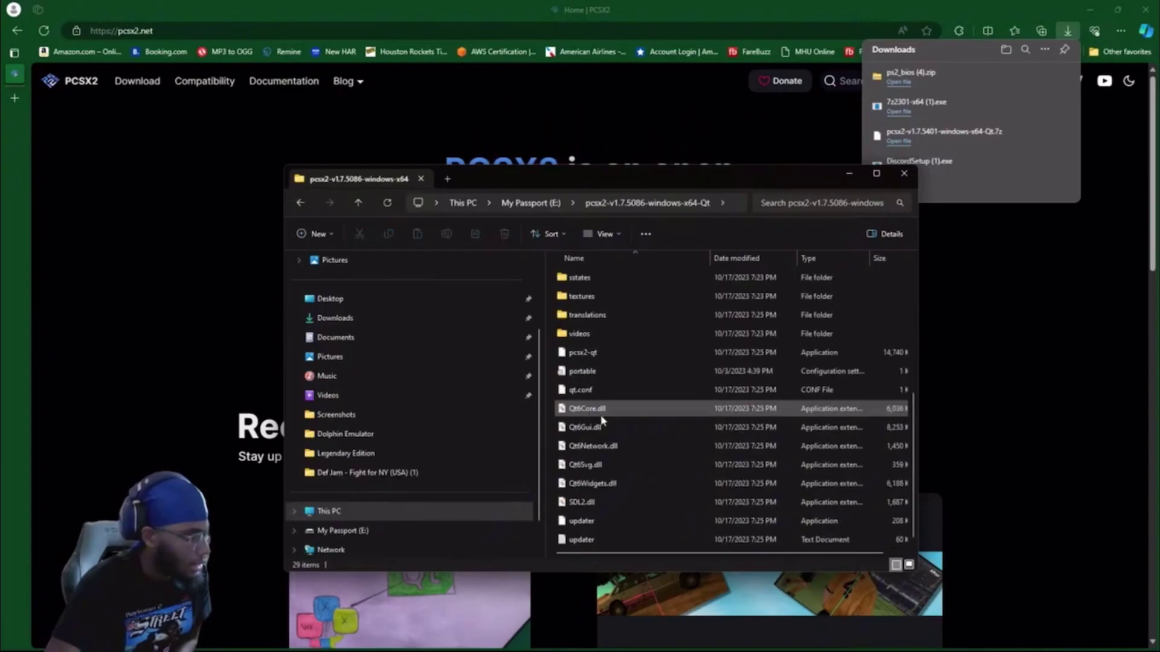
{"action": "left_click", "coordinate": [596, 356]}
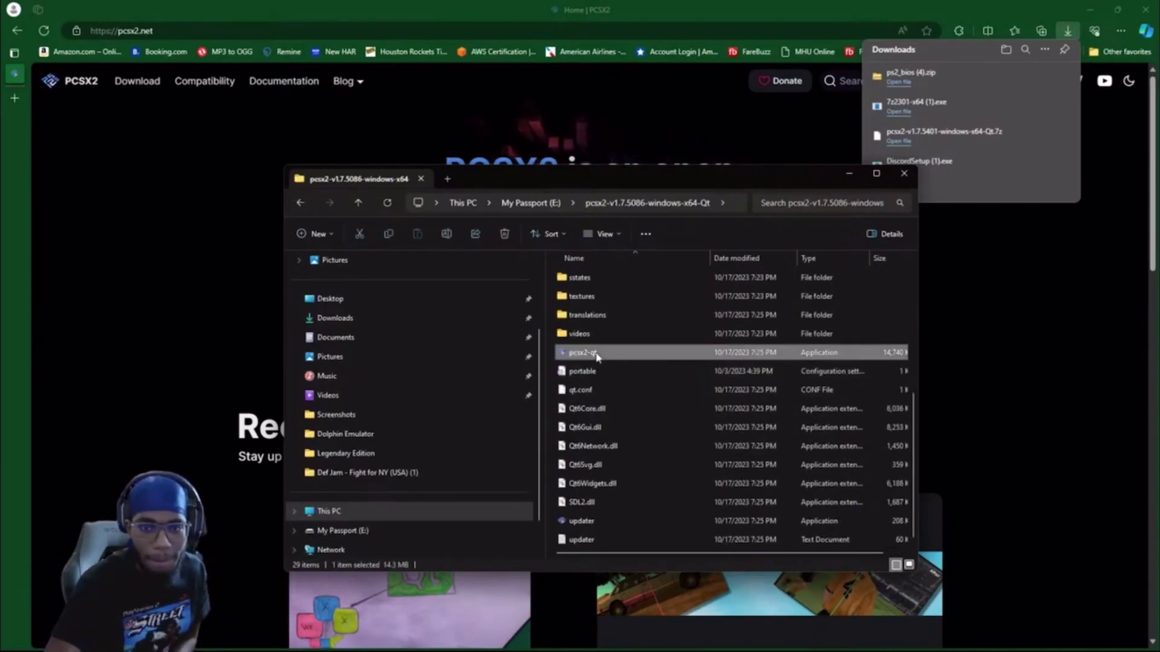
{"action": "left_click", "coordinate": [574, 356]}
{"action": "key", "text": "Return"}
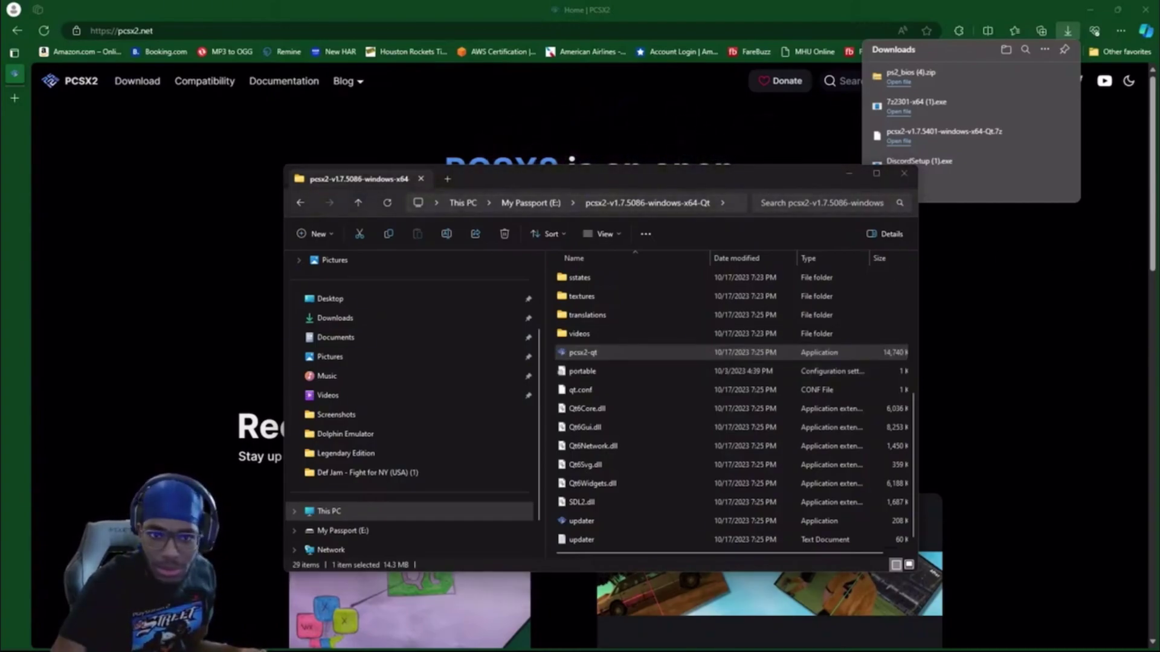
Run the updater application from the pcsx2-v1.7.5086-windows-x64-Qt folder.
{"action": "left_click", "coordinate": [583, 352]}
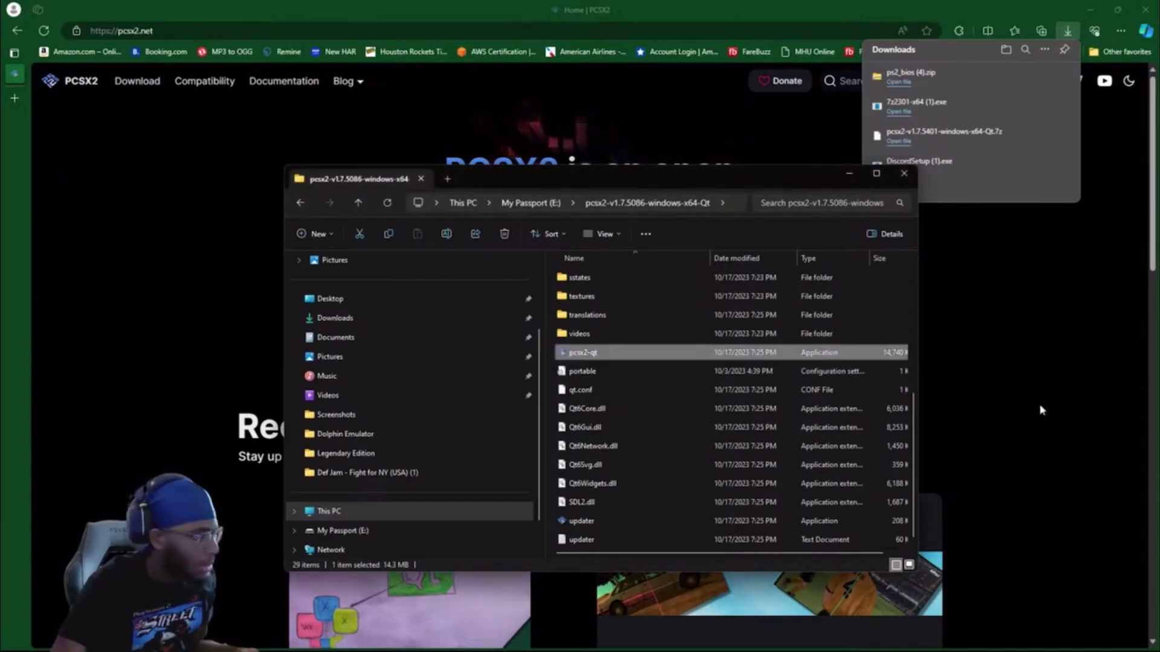
{"action": "double_click", "coordinate": [589, 527]}
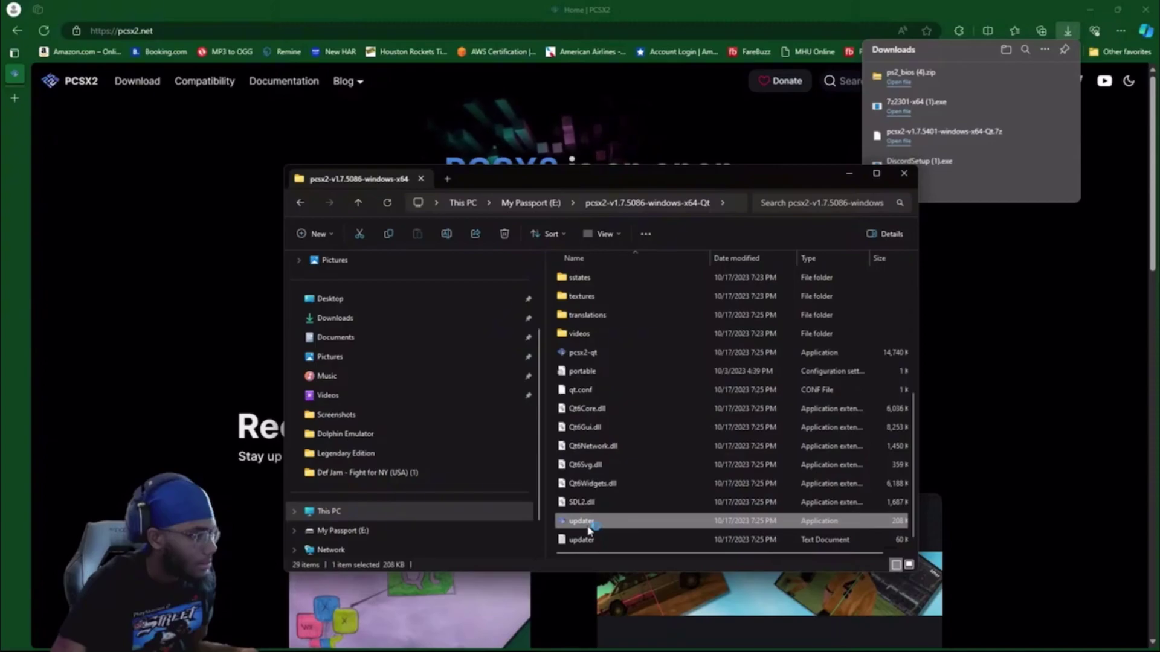
{"action": "left_click", "coordinate": [675, 390]}
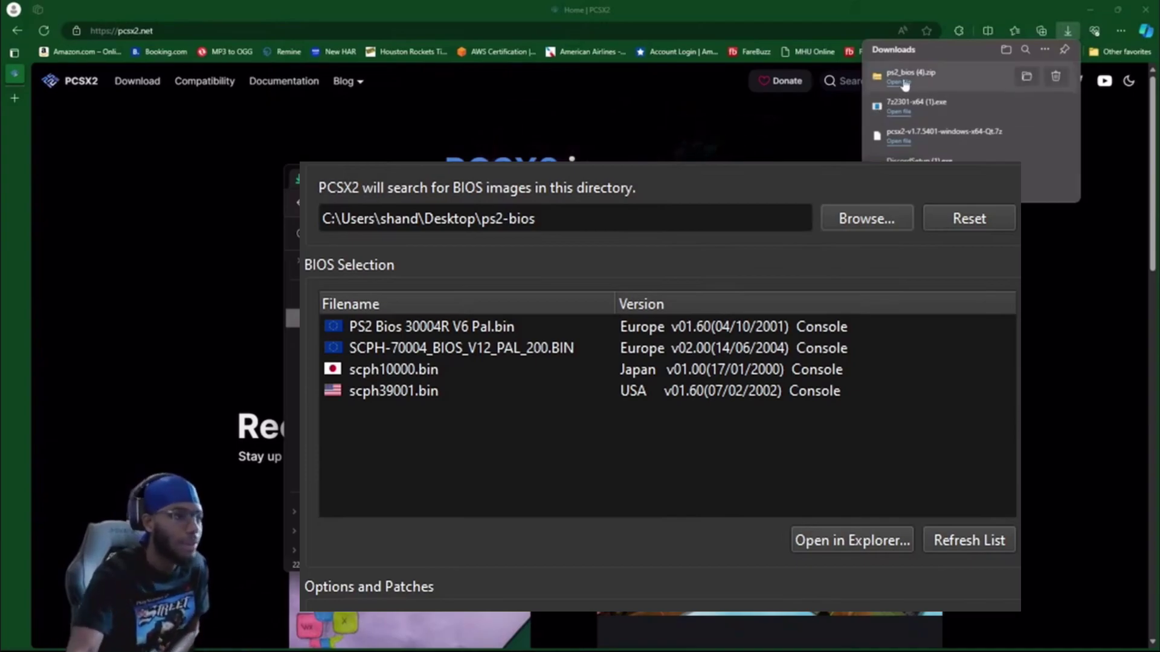
Locate the downloaded ps2_bios (4).zip on disk from the browser's download list.
{"action": "mouse_move", "coordinate": [964, 76]}
{"action": "left_click", "coordinate": [1027, 78]}
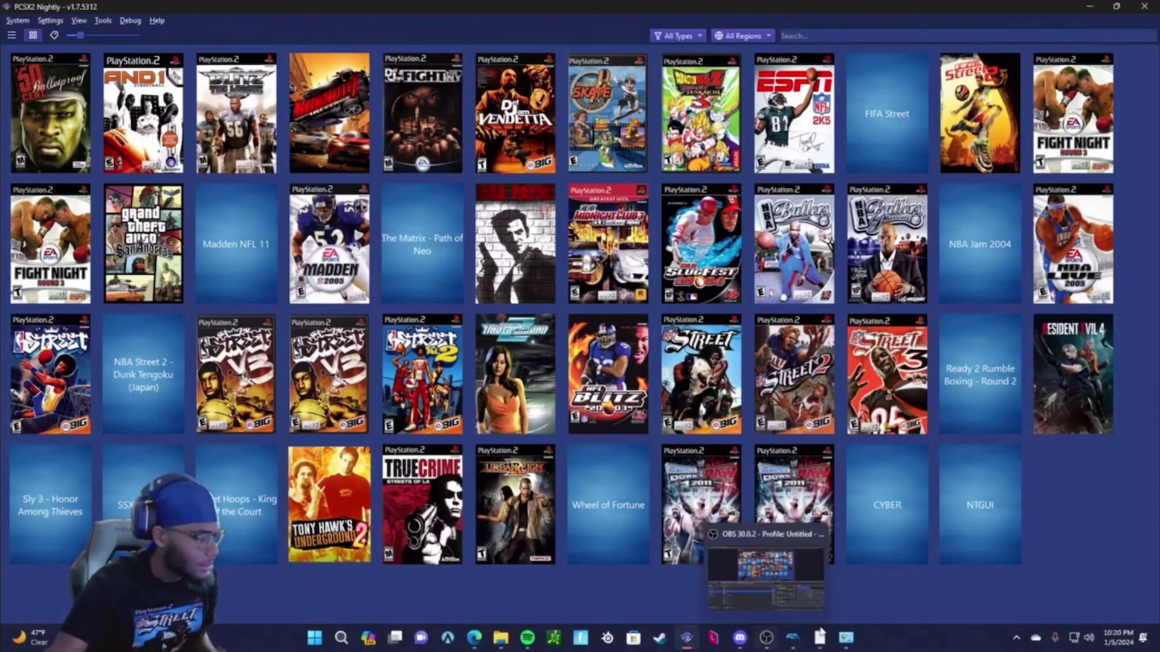
Bring up the Dolphin 5.0-20347 window over the PCSX2 game library and switch back to Microsoft Edge.
{"action": "left_click", "coordinate": [793, 639]}
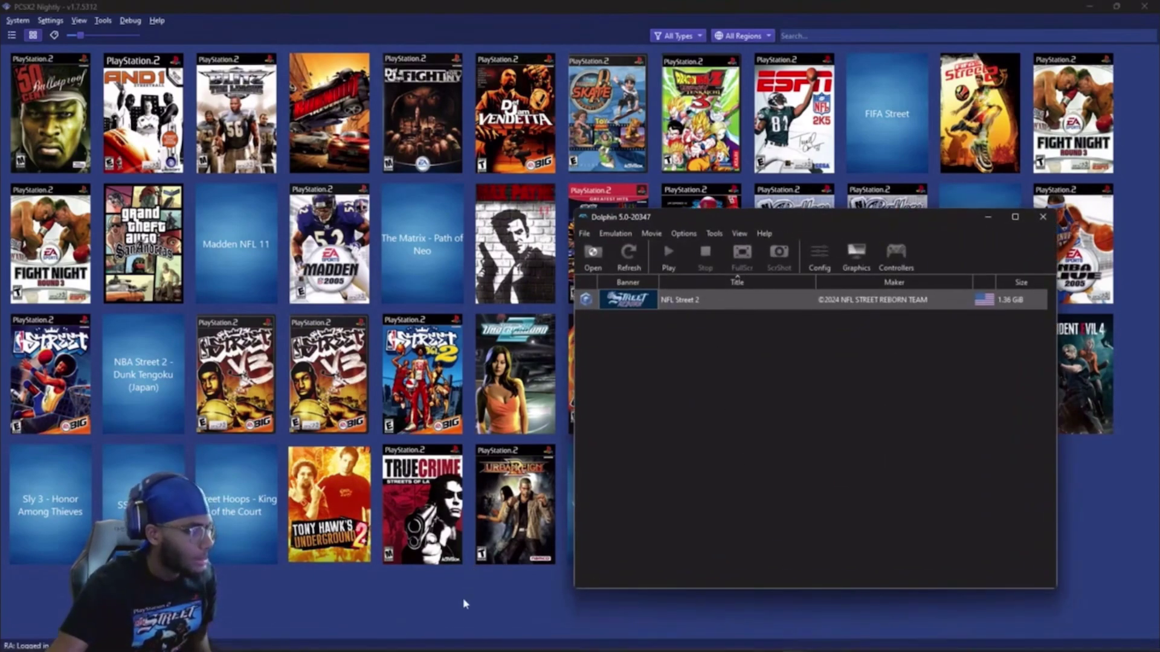
{"action": "left_click", "coordinate": [474, 637]}
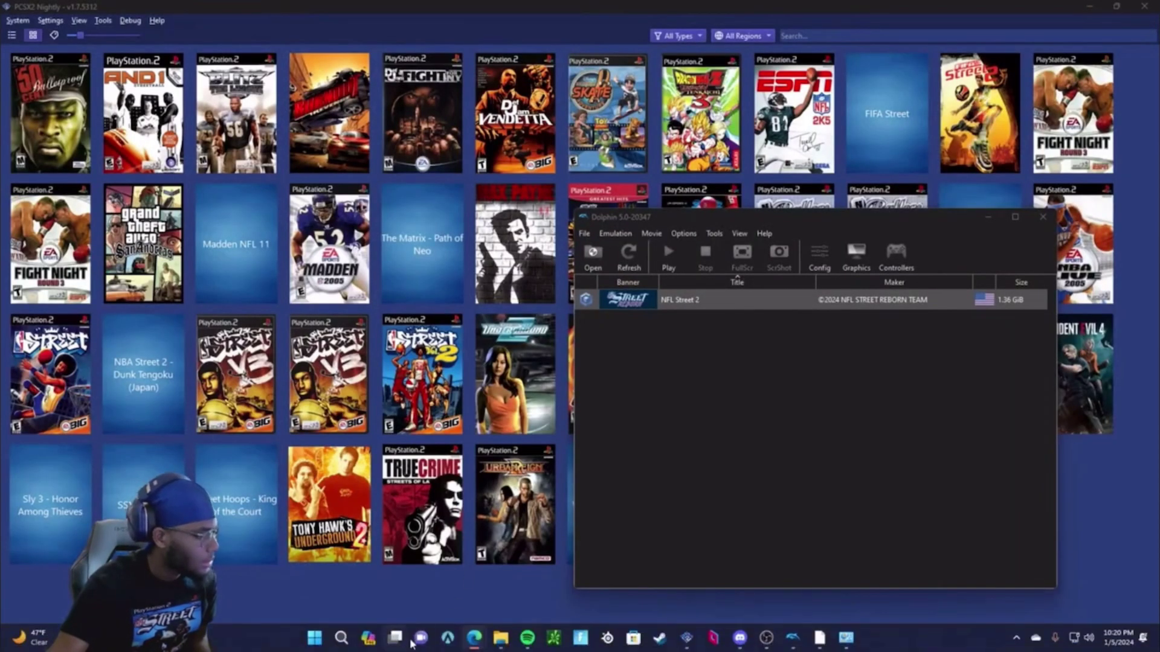
{"action": "mouse_move", "coordinate": [474, 638]}
{"action": "left_click", "coordinate": [433, 586]}
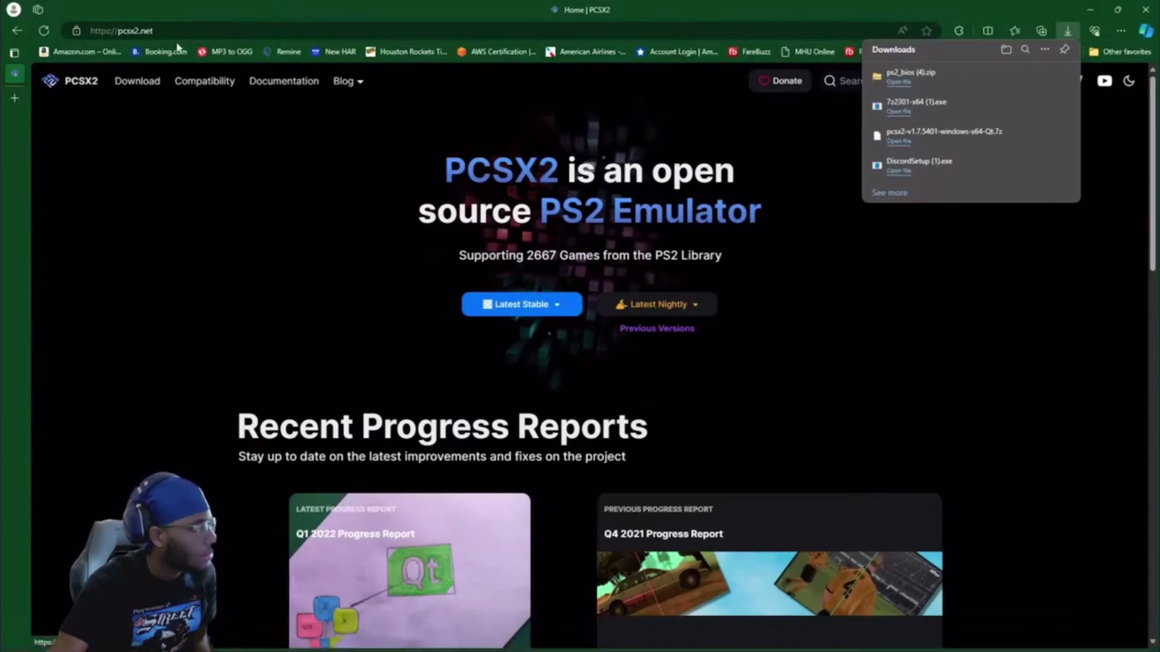
Search for "dolphin emulator" in a new tab and open the official Dolphin Emulator download page.
{"action": "left_click", "coordinate": [16, 96]}
{"action": "type", "text": "dolphin emulator"}
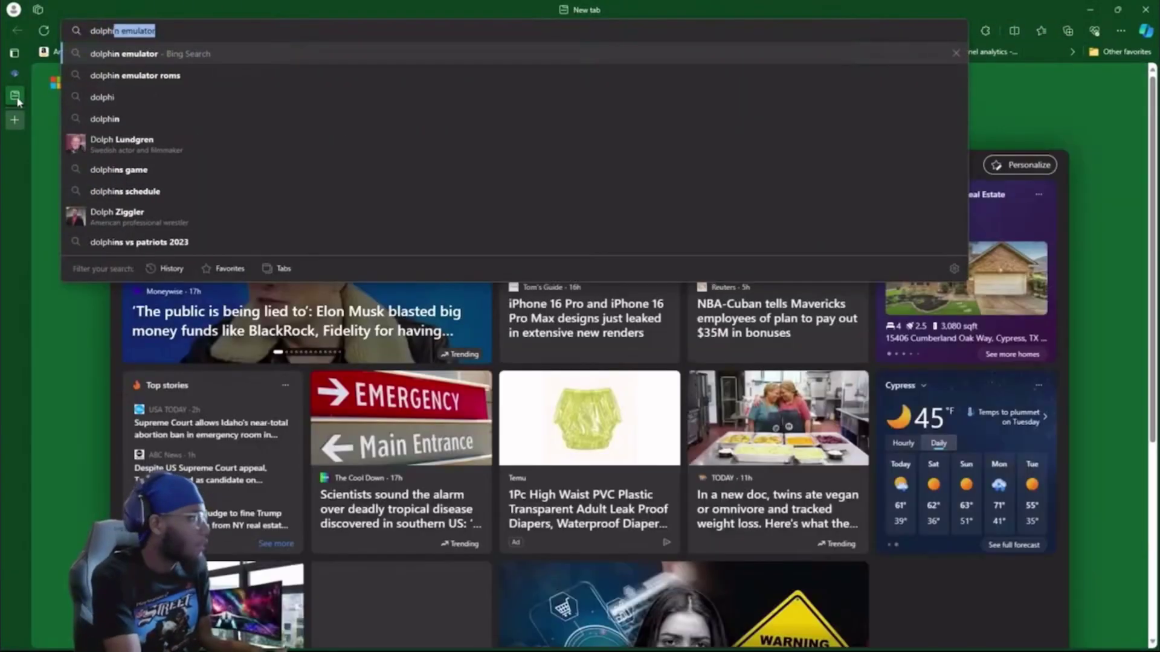
{"action": "key", "text": "Return"}
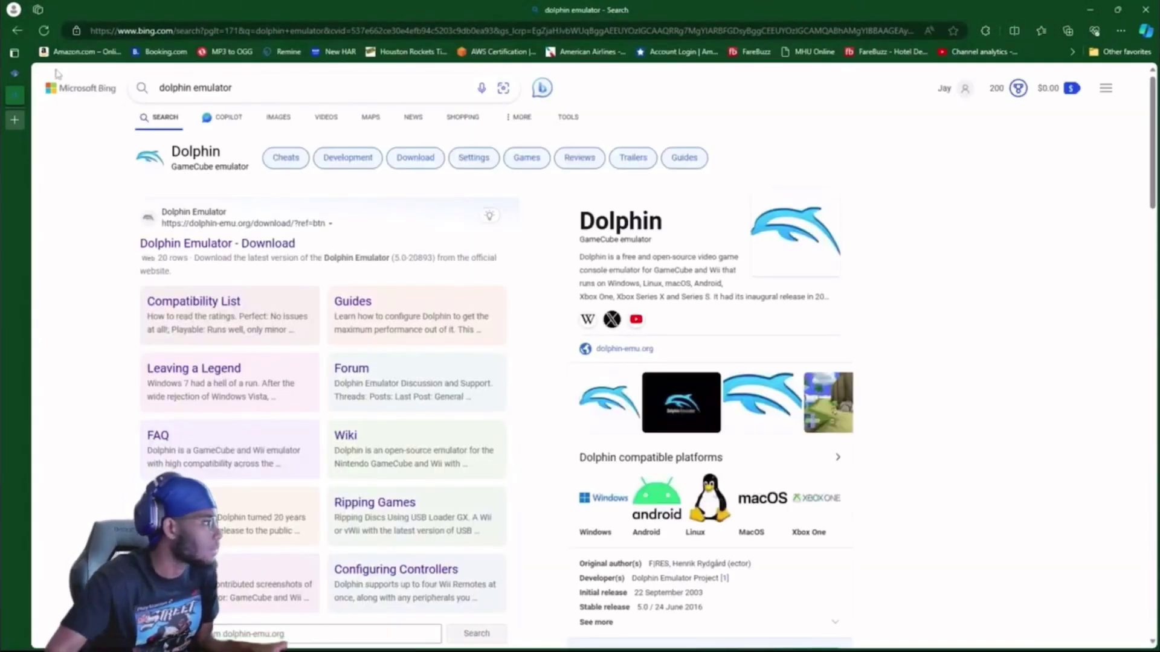
{"action": "left_click", "coordinate": [188, 245]}
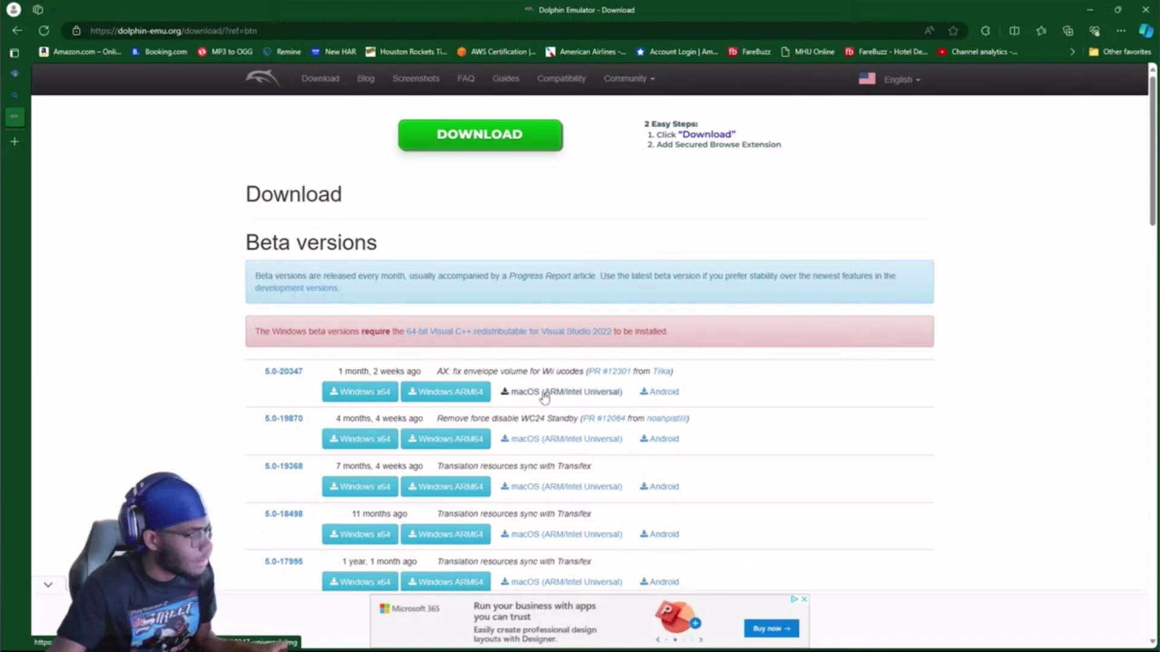
Close the Dolphin download page and the dolphin emulator search tab, keeping only the PCSX2 home page open.
{"action": "mouse_move", "coordinate": [9, 120]}
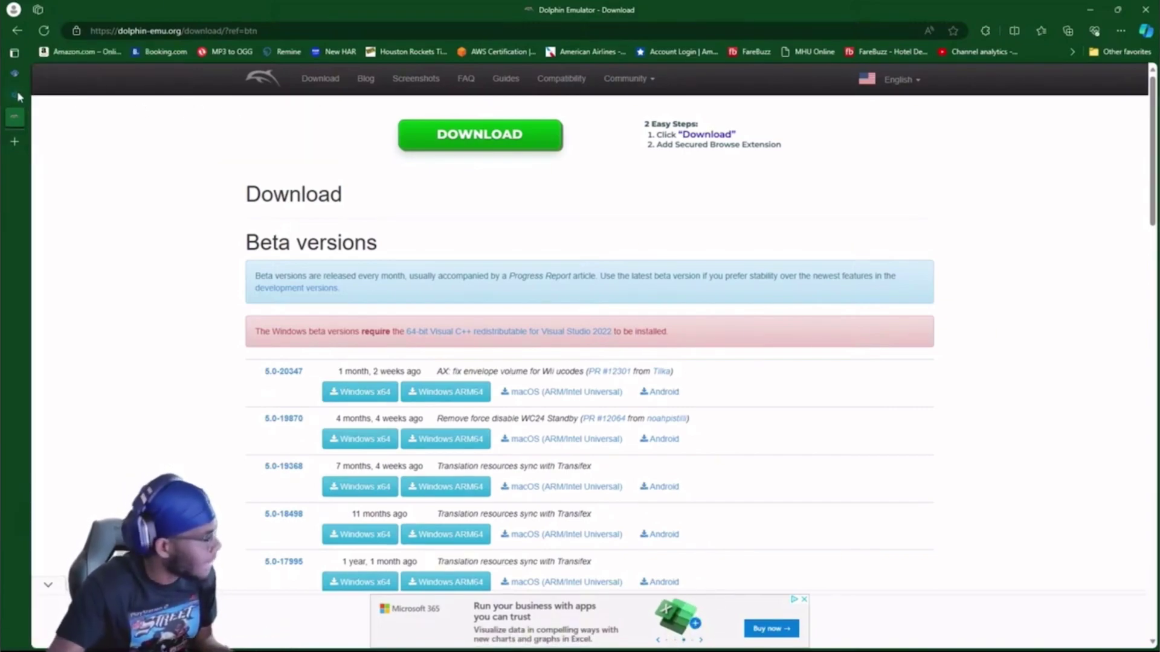
{"action": "mouse_move", "coordinate": [18, 98]}
{"action": "left_click", "coordinate": [139, 115]}
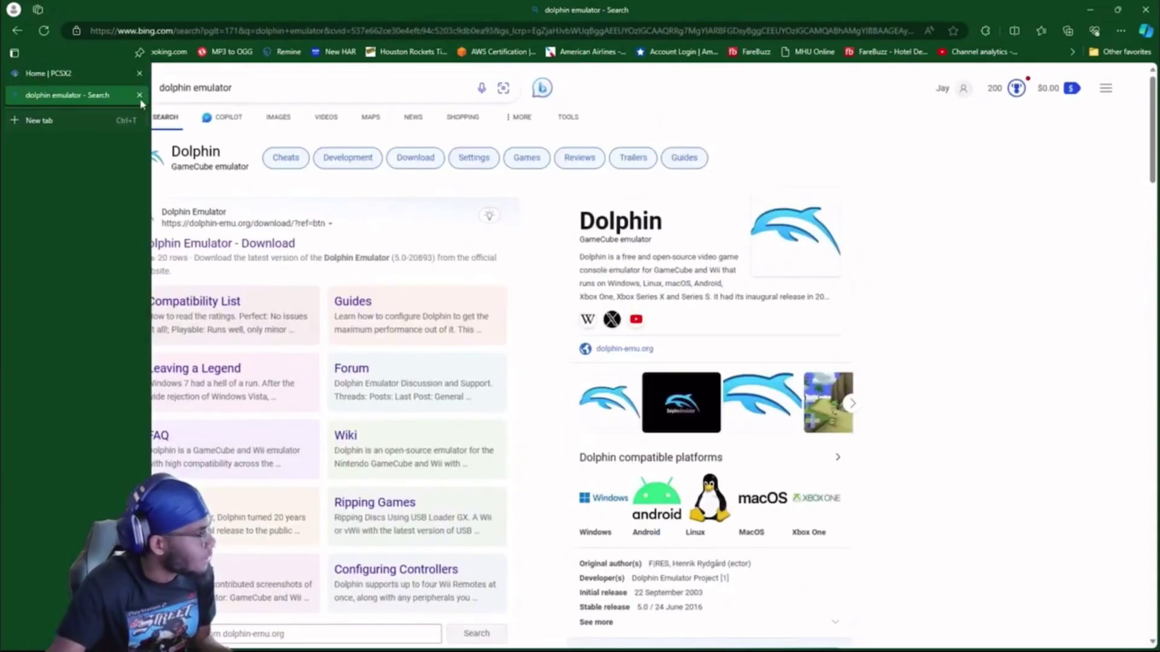
{"action": "left_click", "coordinate": [140, 95]}
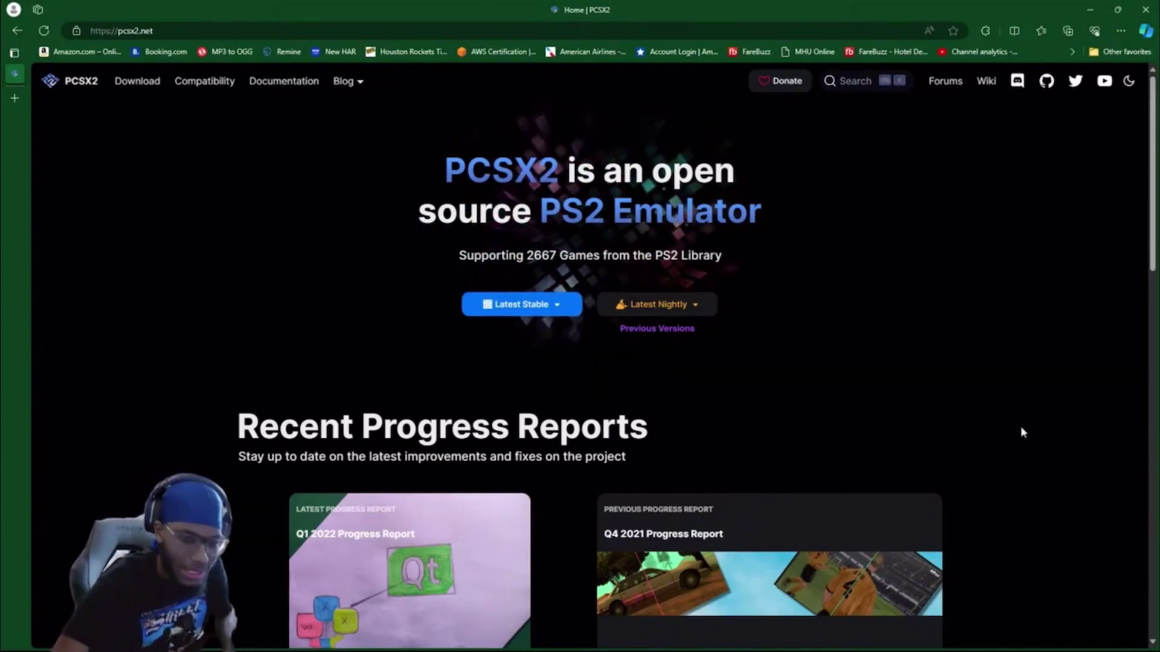
{"action": "scroll", "coordinate": [469, 342], "scroll_direction": "down", "scroll_amount": 20}
{"action": "scroll", "coordinate": [412, 314], "scroll_direction": "up", "scroll_amount": 20}
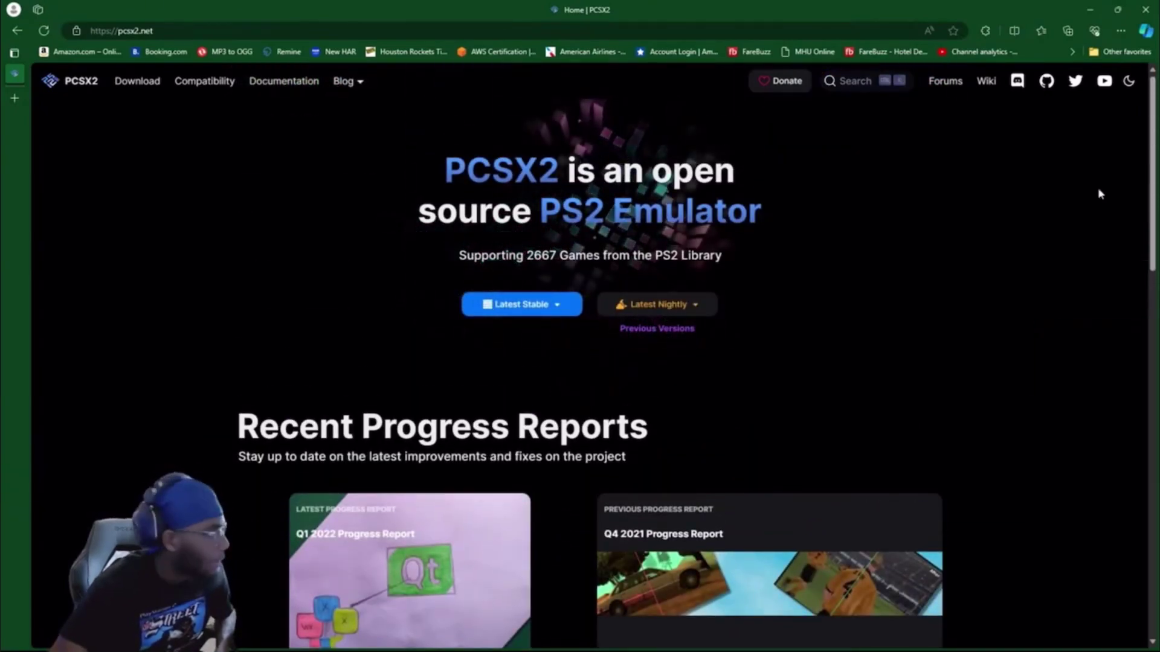
{"action": "left_click", "coordinate": [280, 139]}
Bring up the Discord links-to-play-ps2-games channel and the Dolphin 5.0-20347 window, and minimise both to return to the PCSX2 home page.
{"action": "mouse_move", "coordinate": [796, 646]}
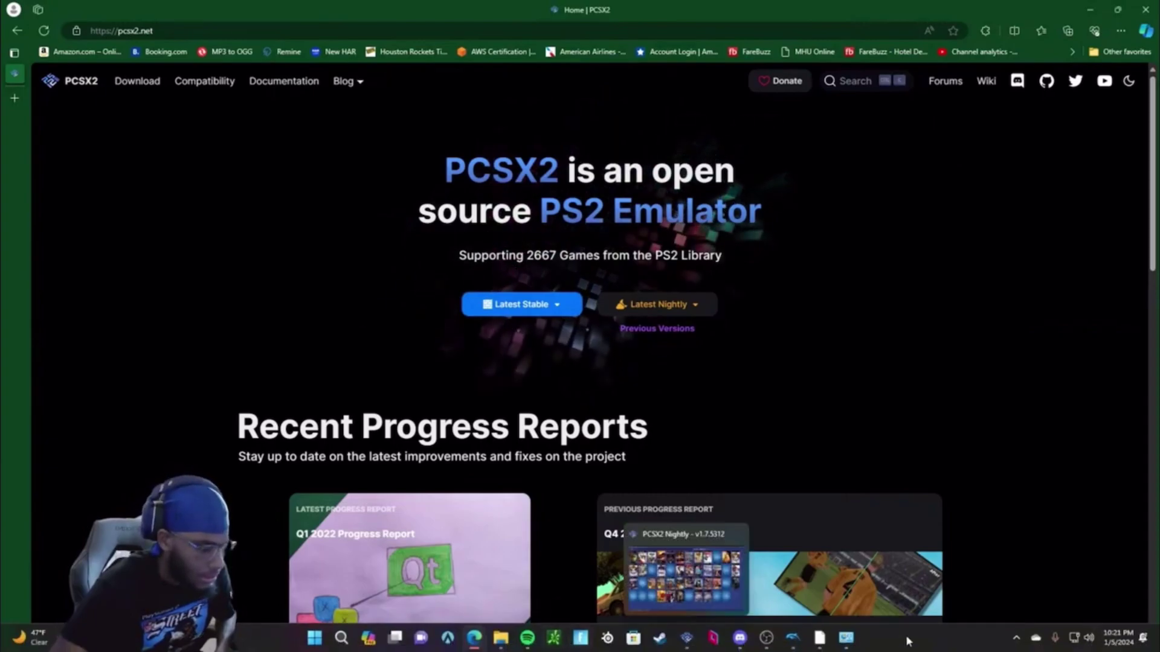
{"action": "left_click", "coordinate": [748, 644]}
{"action": "left_click", "coordinate": [793, 639]}
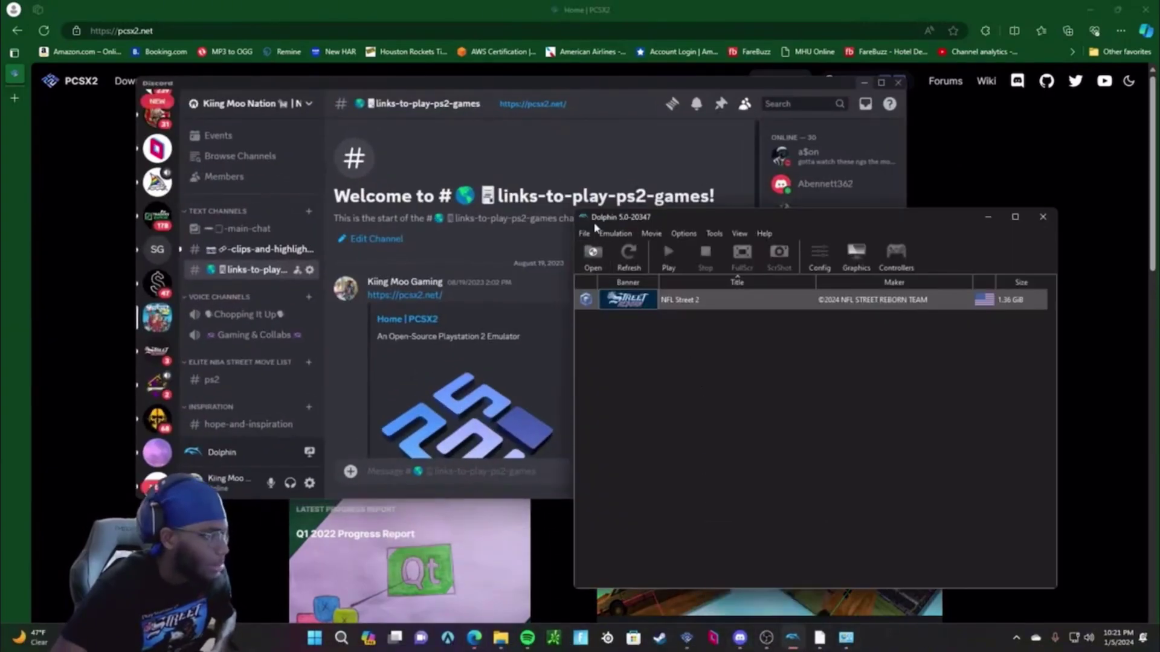
{"action": "left_click", "coordinate": [987, 217]}
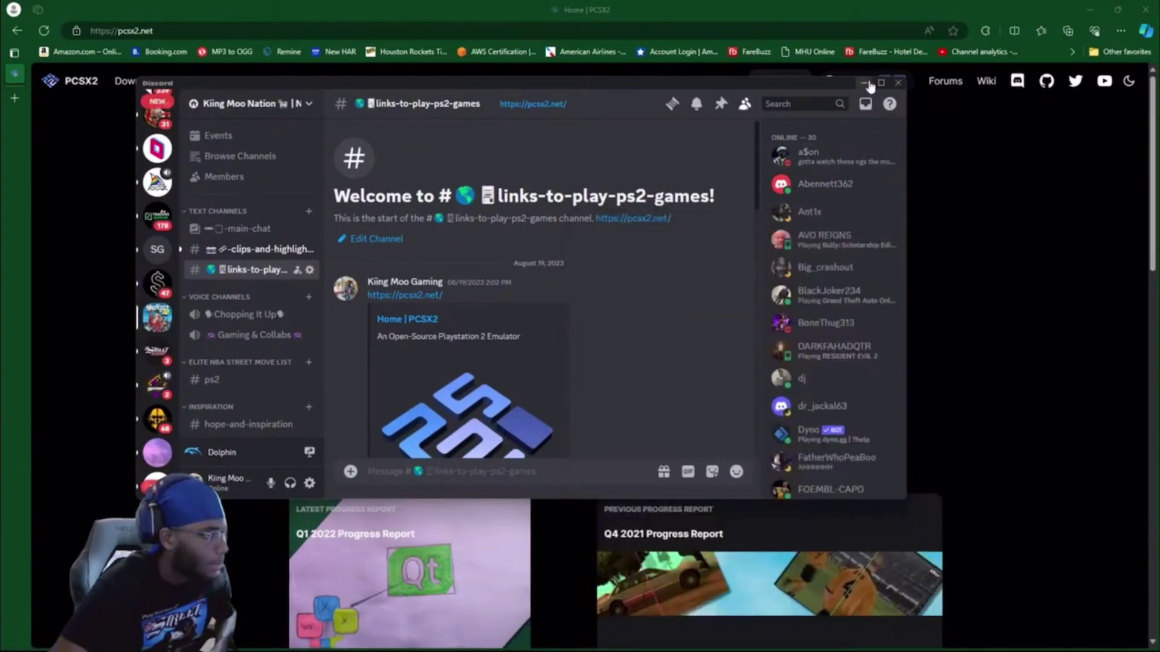
{"action": "left_click", "coordinate": [867, 84]}
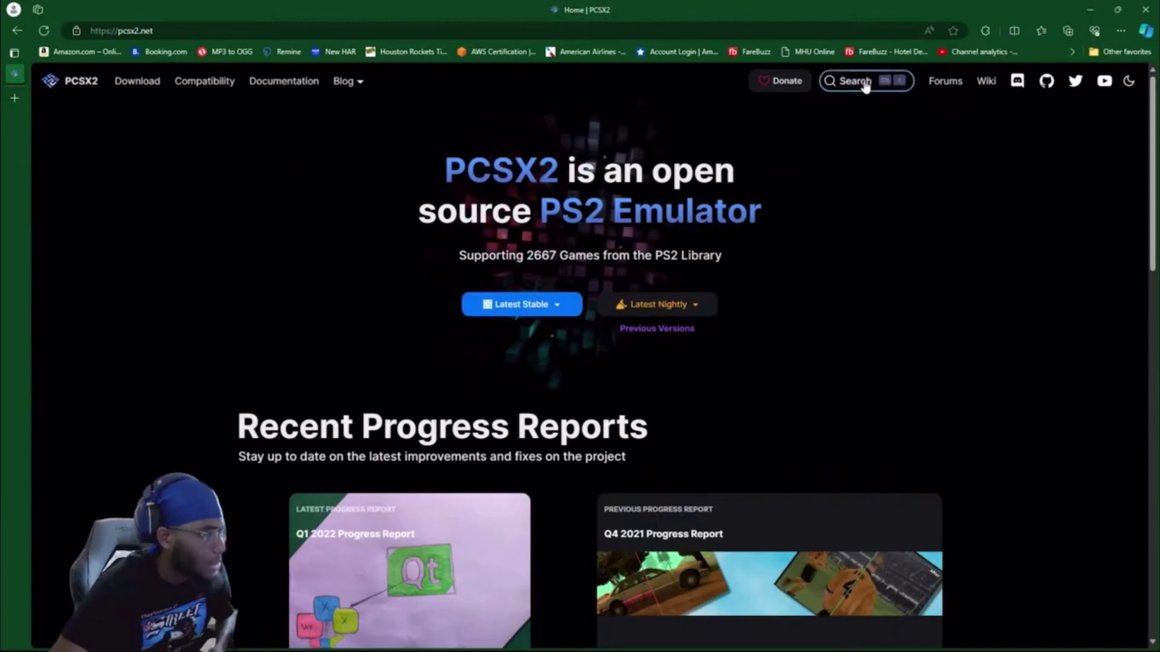
{"action": "scroll", "coordinate": [357, 511], "scroll_direction": "down", "scroll_amount": 3}
{"action": "scroll", "coordinate": [369, 439], "scroll_direction": "up", "scroll_amount": 3}
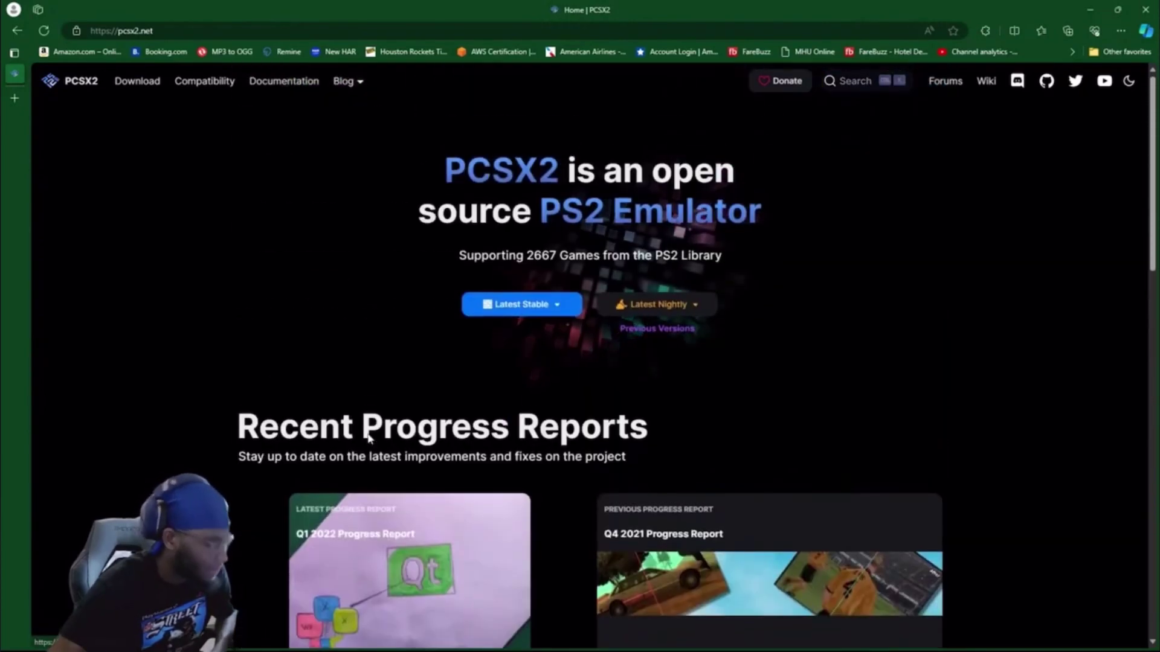